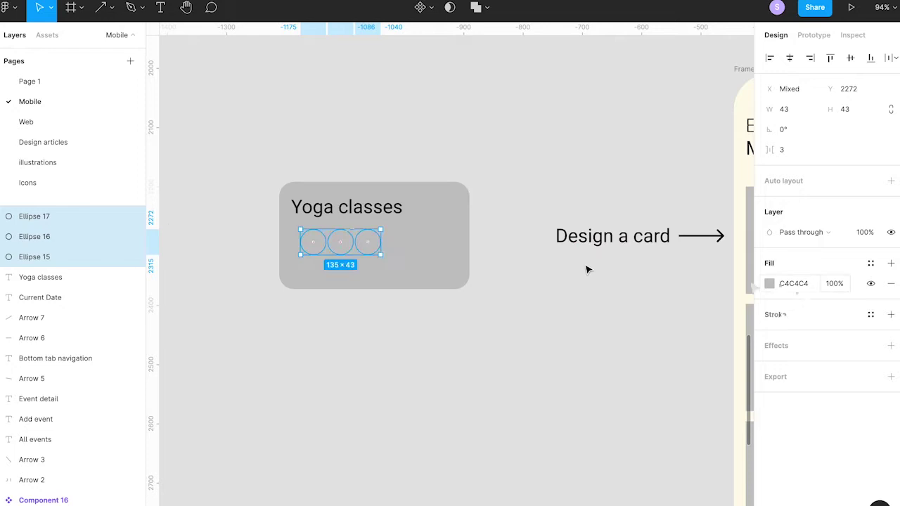
# Replace the three circles' fill with a 1 px black inside stroke and place them below the Yoga classes title near the card's lower-left corner.
pyautogui.click(891, 284)
pyautogui.moveTo(345, 244); pyautogui.dragTo(337, 255)
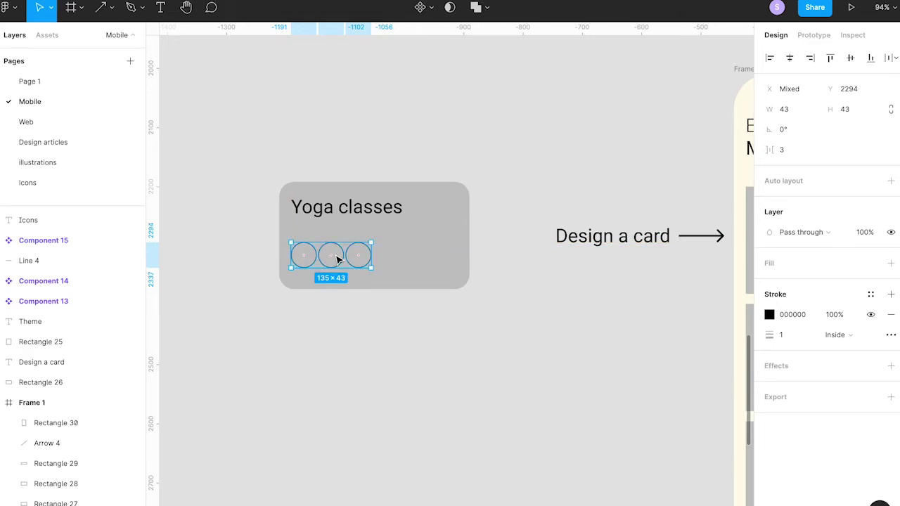
pyautogui.scroll(5, 327, 225)
pyautogui.click(355, 204)
pyautogui.moveTo(356, 202); pyautogui.dragTo(357, 203)
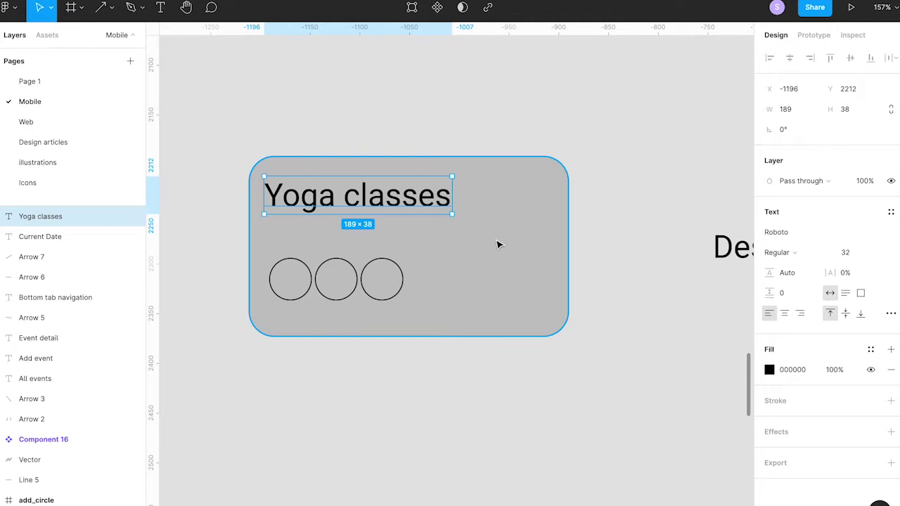
# Draw a small rectangle near the card's lower-right corner and give it a stroke with no fill.
pyautogui.click(400, 129)
pyautogui.press('r')
pyautogui.moveTo(484, 238); pyautogui.dragTo(550, 318)
pyautogui.click(891, 263)
pyautogui.click(891, 232)
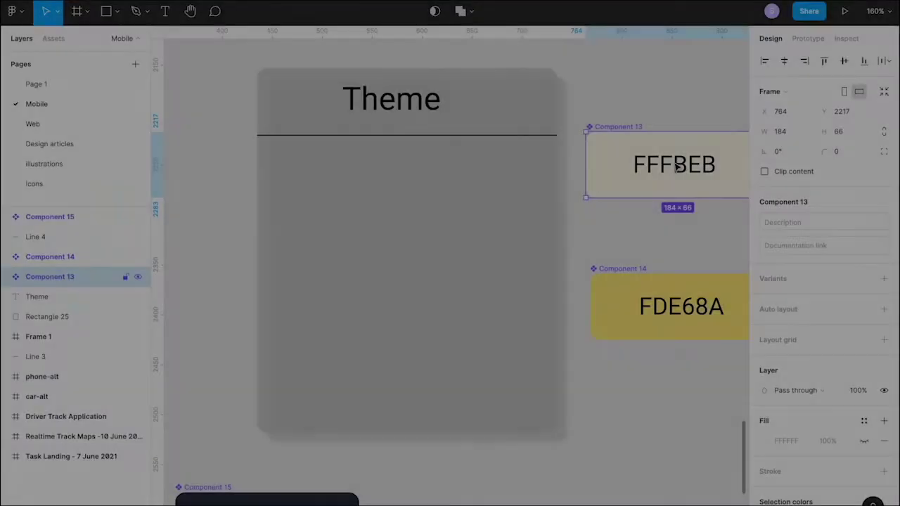
# Stack the FFFBEB, FDE68A and 2A313E colour components in a centred column on the Theme panel.
pyautogui.moveTo(647, 190); pyautogui.dragTo(404, 200)
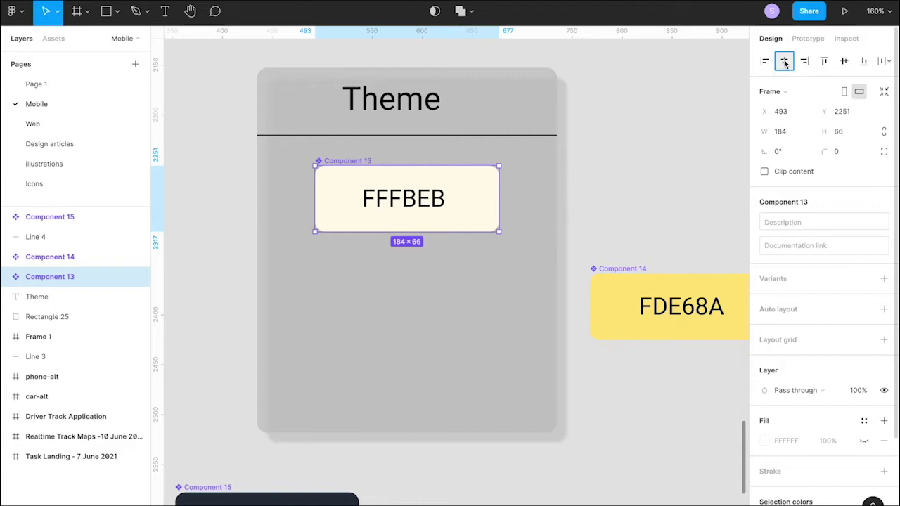
pyautogui.moveTo(693, 295); pyautogui.dragTo(398, 284)
pyautogui.scroll(-2, 355, 403)
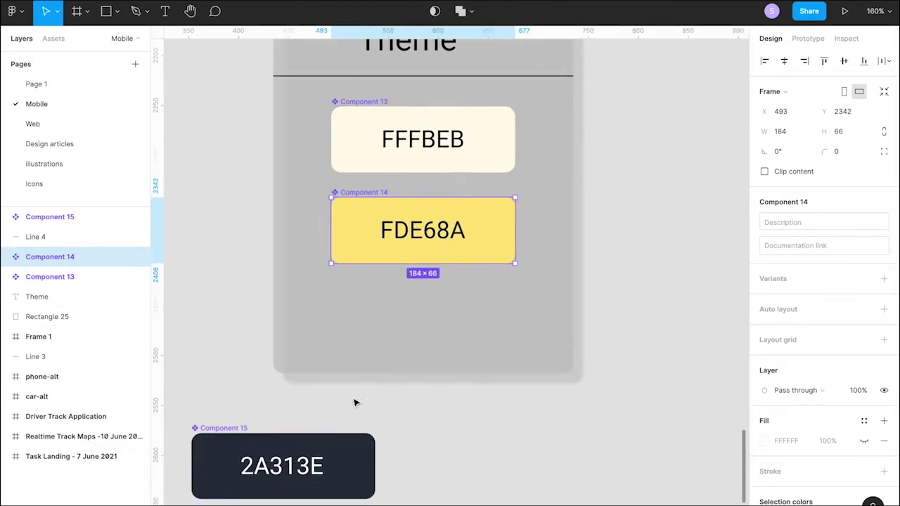
pyautogui.click(273, 473)
pyautogui.moveTo(259, 476); pyautogui.dragTo(398, 327)
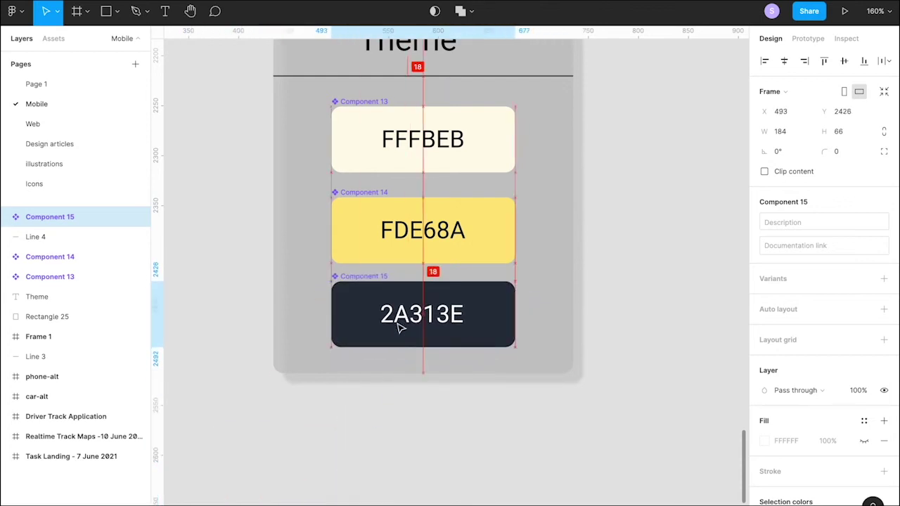
# Adjust the FDE68A and 2A313E components so that all three swatches are evenly spaced and aligned.
pyautogui.click(415, 227)
pyautogui.moveTo(415, 227); pyautogui.dragTo(425, 228)
pyautogui.click(418, 314)
pyautogui.moveTo(418, 314)
pyautogui.mouseDown()
pyautogui.moveTo(421, 301)
pyautogui.moveTo(425, 311)
pyautogui.mouseUp()
# Centre the Theme heading above the divider line of the panel.
pyautogui.scroll(3, 459, 144)
pyautogui.click(415, 120)
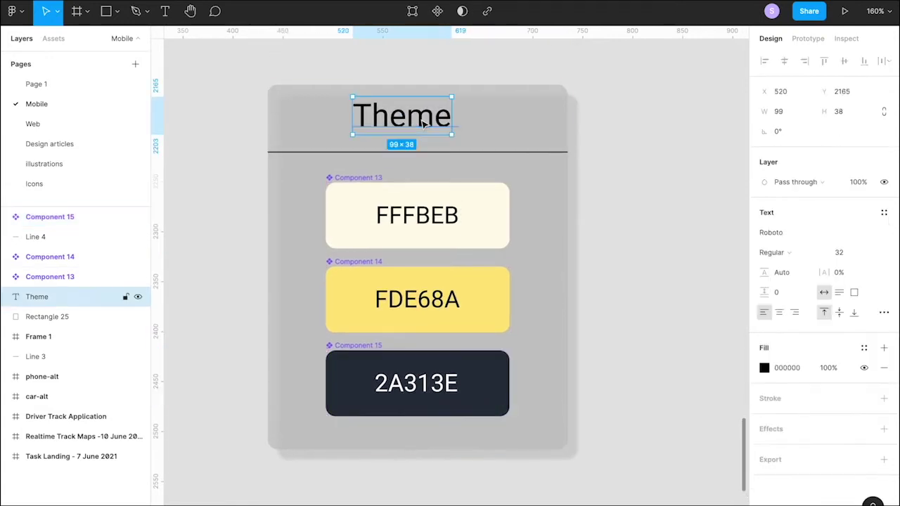
pyautogui.moveTo(416, 123); pyautogui.dragTo(421, 128)
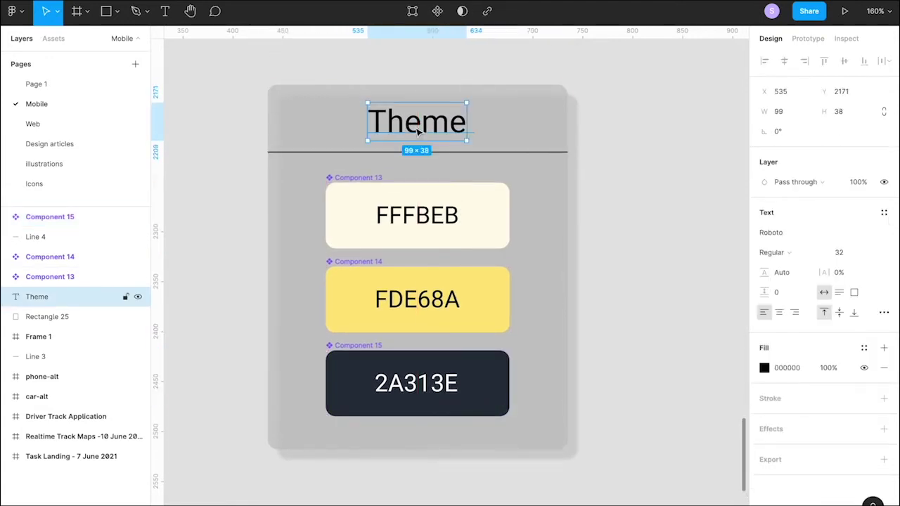
pyautogui.click(638, 120)
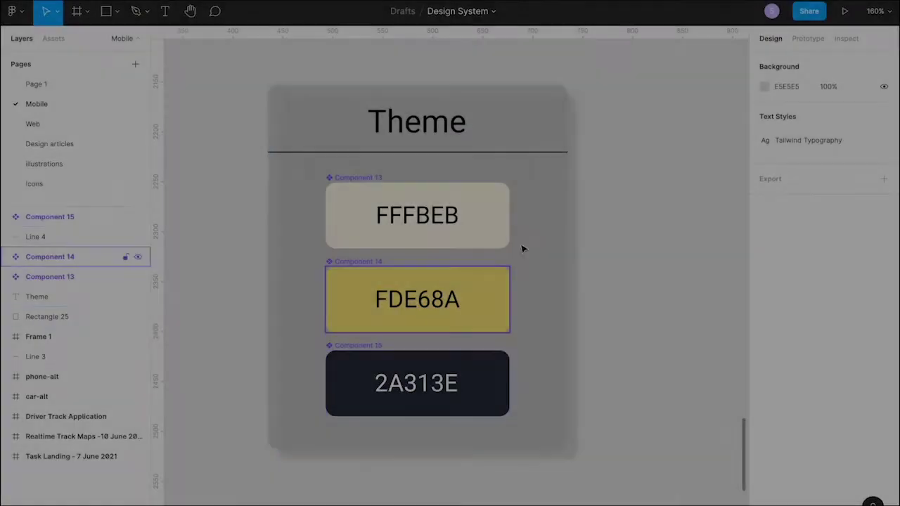
# Add the text label "All events" at the tail of the curved arrow under the four-circle icon.
pyautogui.click(498, 220)
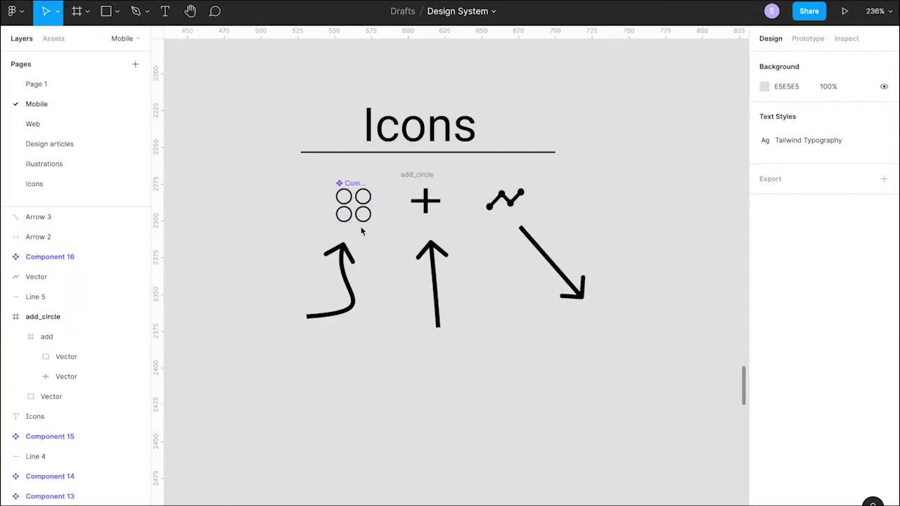
pyautogui.press('Escape')
pyautogui.press('t')
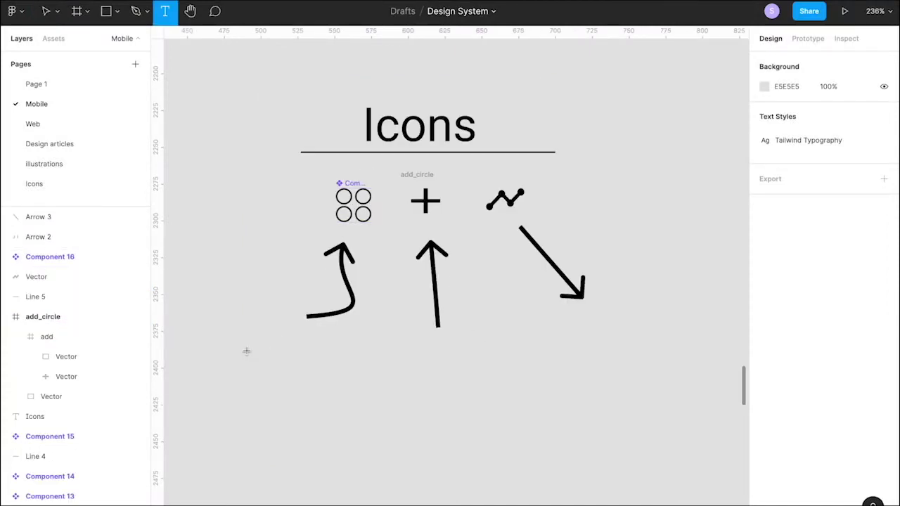
pyautogui.click(245, 348)
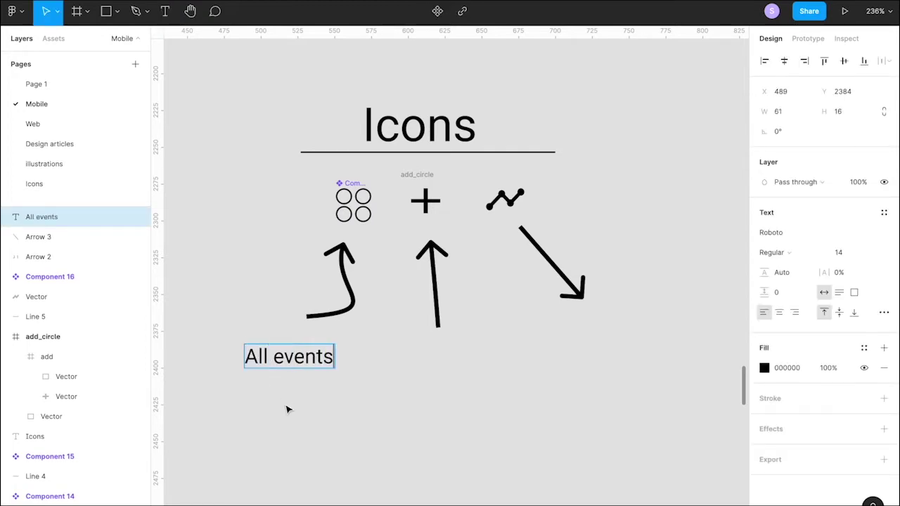
# Duplicate the "All events" label below the plus icon's arrow and change the copy to "Add event".
pyautogui.moveTo(302, 355); pyautogui.dragTo(460, 367)
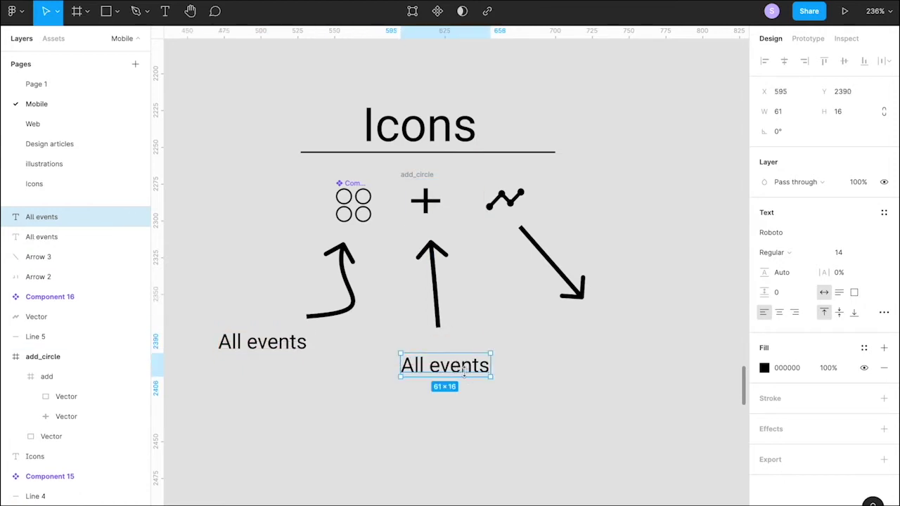
pyautogui.doubleClick(464, 370)
pyautogui.write('Add')
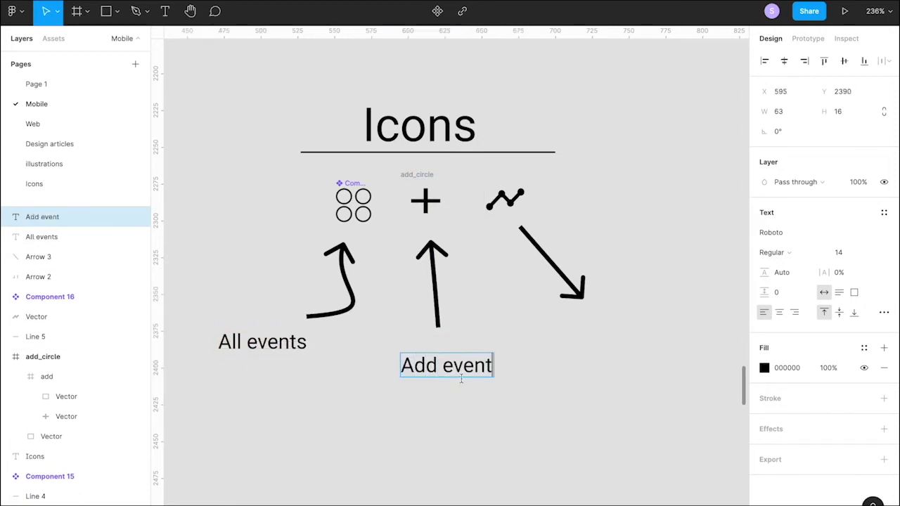
pyautogui.press('Escape')
# Add the text label "Event detail" at the tip of the arrow leading from the line-graph icon.
pyautogui.click(530, 200)
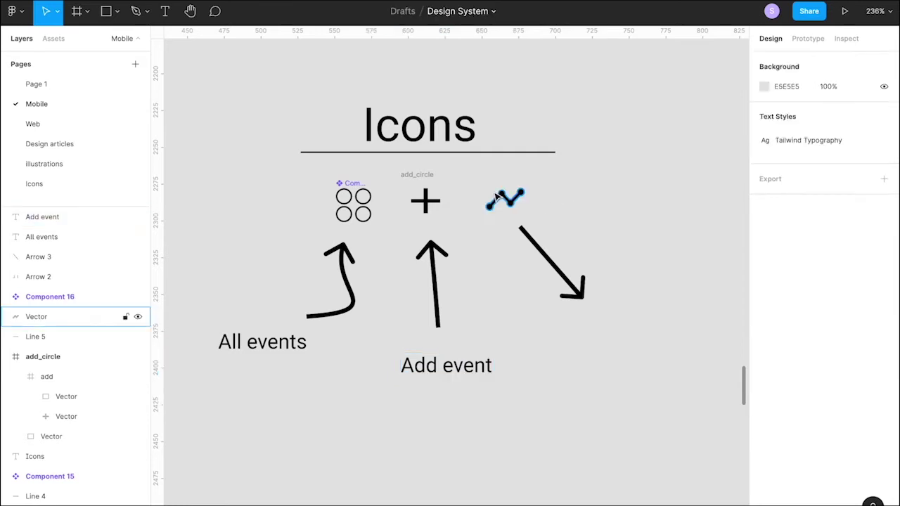
pyautogui.press('t')
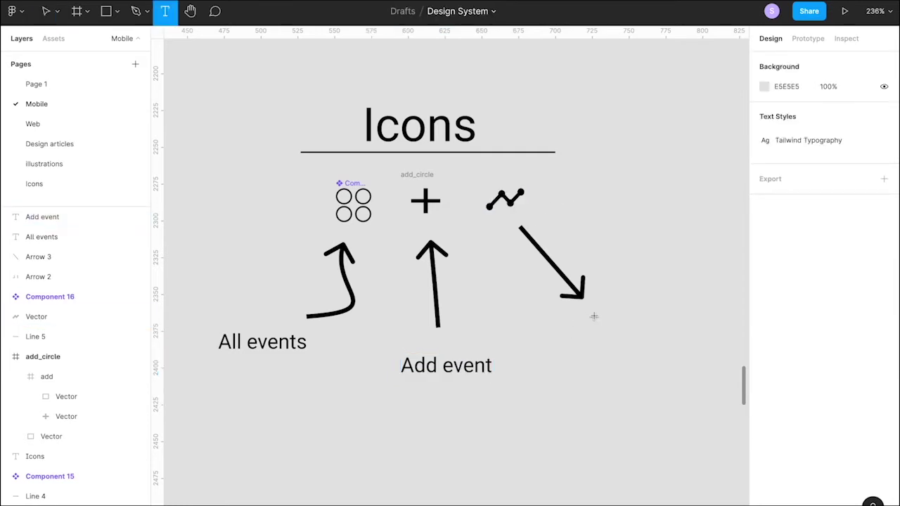
pyautogui.click(592, 317)
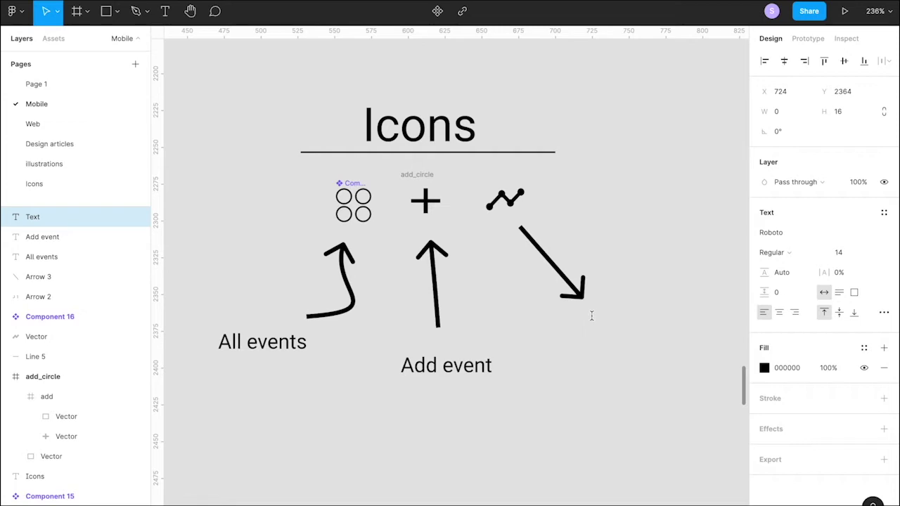
pyautogui.write('Event detai')
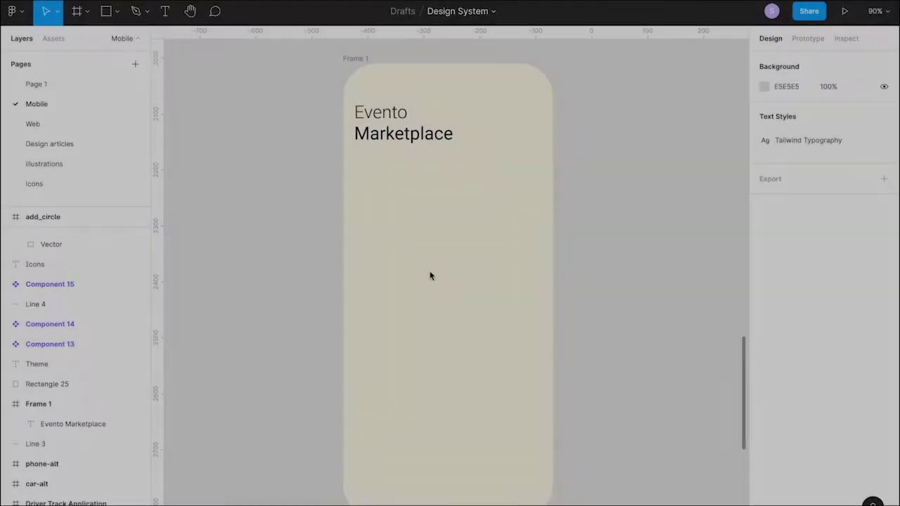
# Add the text "Design a card" and place it outside the phone frame, to the left of it.
pyautogui.press('t')
pyautogui.click(391, 232)
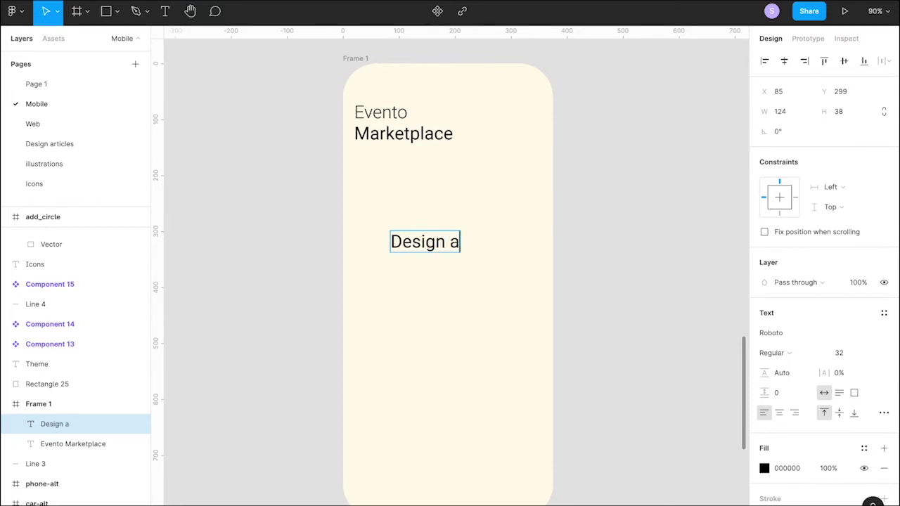
pyautogui.press('Escape')
pyautogui.moveTo(467, 243); pyautogui.dragTo(284, 219)
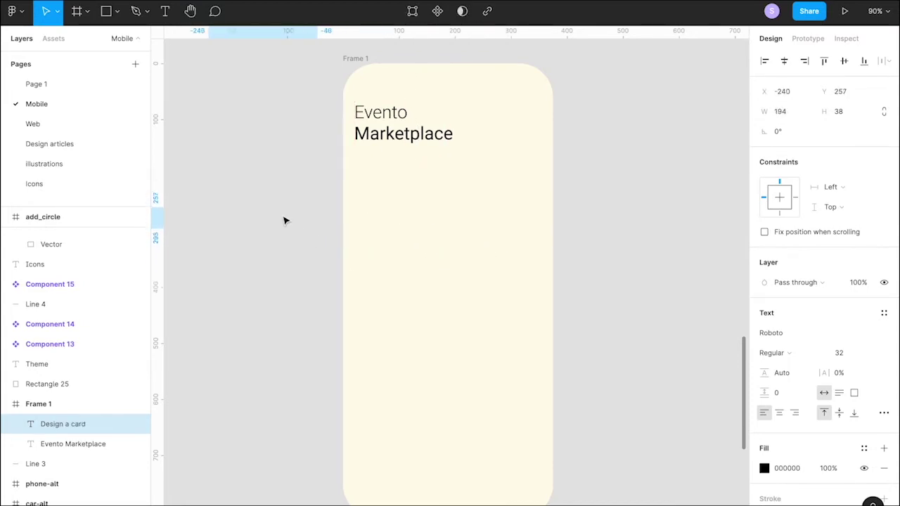
# Draw a 321 × 181 card rectangle below the Evento Marketplace heading and stack two copies beneath it.
pyautogui.press('r')
pyautogui.moveTo(358, 198)
pyautogui.mouseDown()
pyautogui.moveTo(542, 292)
pyautogui.moveTo(538, 299)
pyautogui.mouseUp()
pyautogui.moveTo(478, 246); pyautogui.dragTo(463, 429)
pyautogui.scroll(-3, 560, 370)
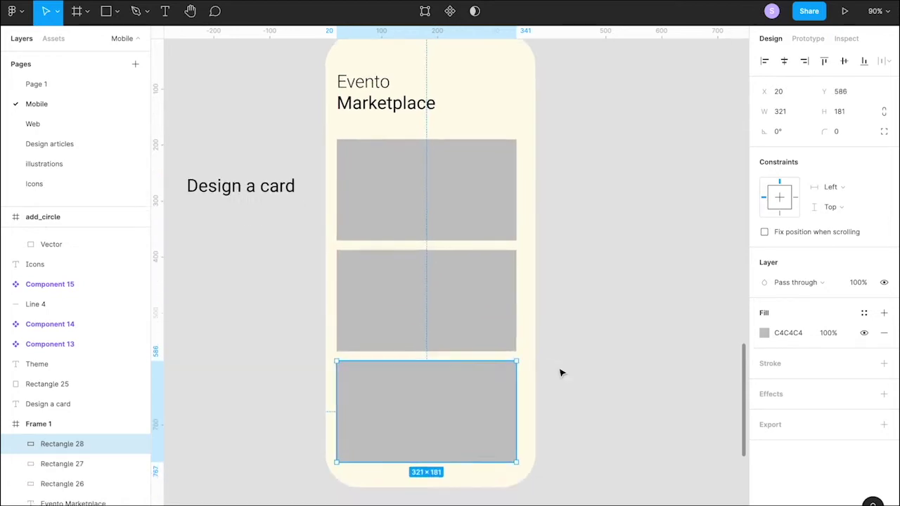
# Draw a rectangle about 303 × 78 across the bottom of the phone frame, overlapping the third card.
pyautogui.hscroll(1, 561, 370)
pyautogui.click(561, 372)
pyautogui.press('r')
pyautogui.moveTo(325, 378); pyautogui.dragTo(496, 421)
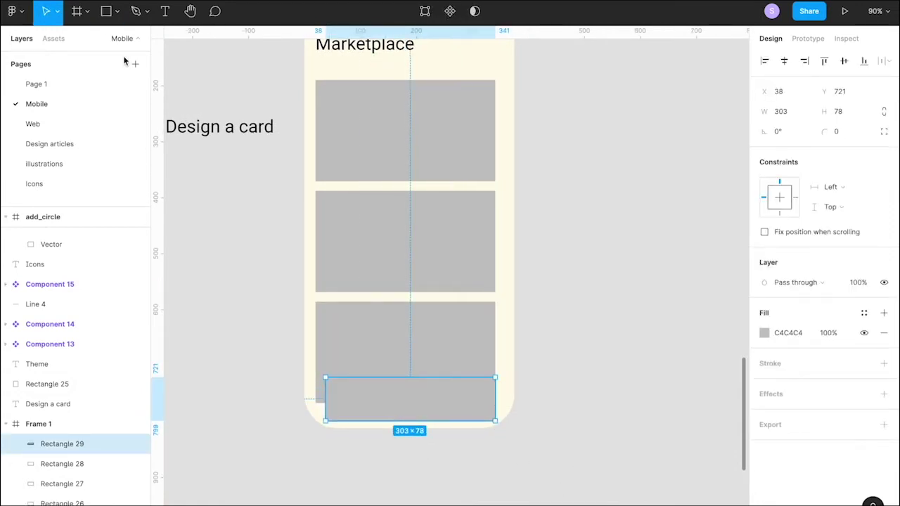
# Draw an arrow pointing outward from the bottom rectangle to the right of the frame and label it "Bottom tab navigation".
pyautogui.click(118, 11)
pyautogui.click(115, 70)
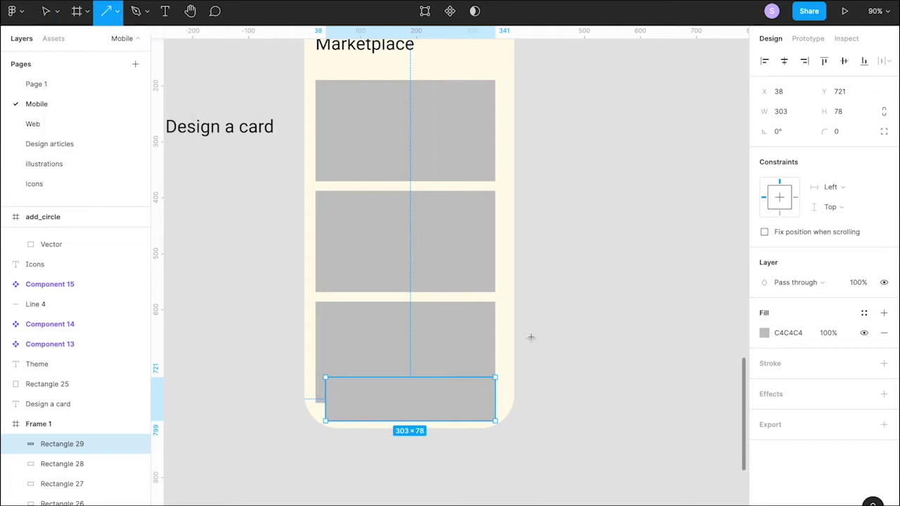
pyautogui.moveTo(504, 390); pyautogui.dragTo(553, 354)
pyautogui.press('Escape')
pyautogui.moveTo(529, 383); pyautogui.dragTo(572, 337)
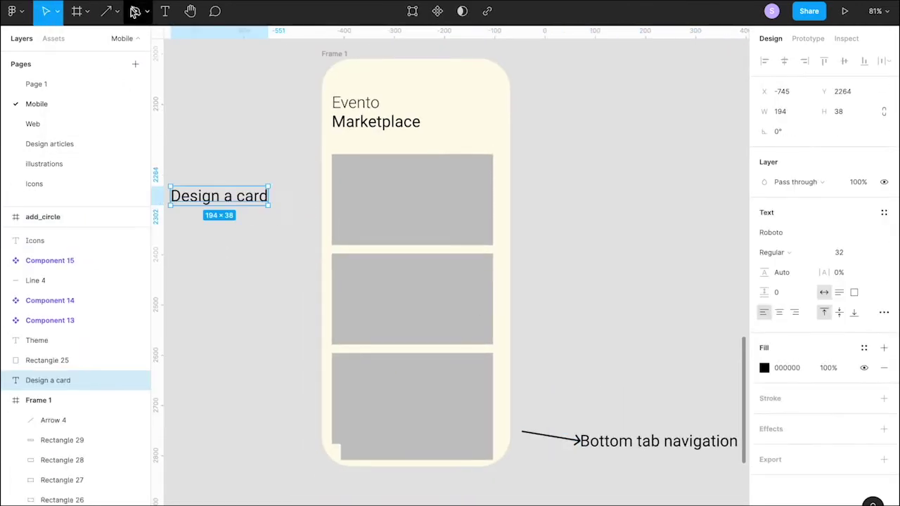
# Draw an arrow from the "Design a card" label to the frame, and another from the small header rectangle to a "Current Date" label.
pyautogui.hotkey('shift', 'l')
pyautogui.moveTo(274, 195); pyautogui.dragTo(317, 201)
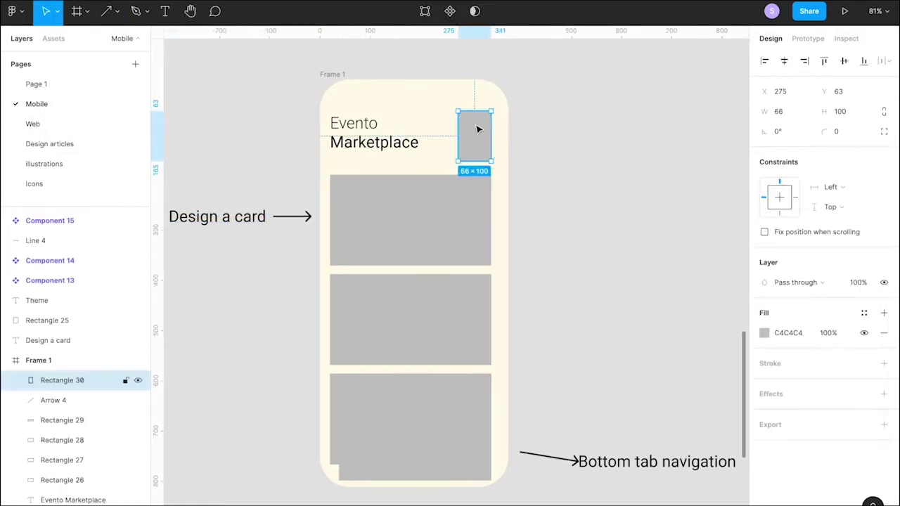
pyautogui.hotkey('shift', 'l')
pyautogui.moveTo(519, 141); pyautogui.dragTo(555, 117)
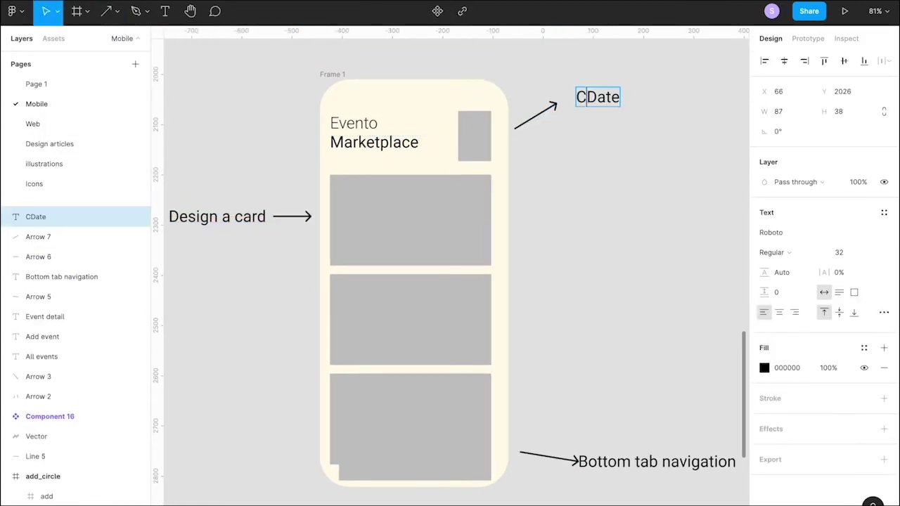
pyautogui.press('Escape')
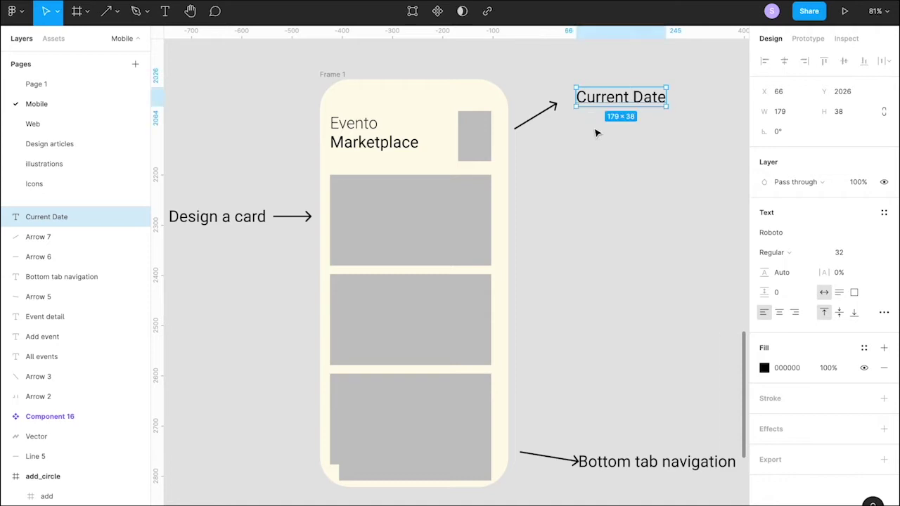
pyautogui.click(596, 133)
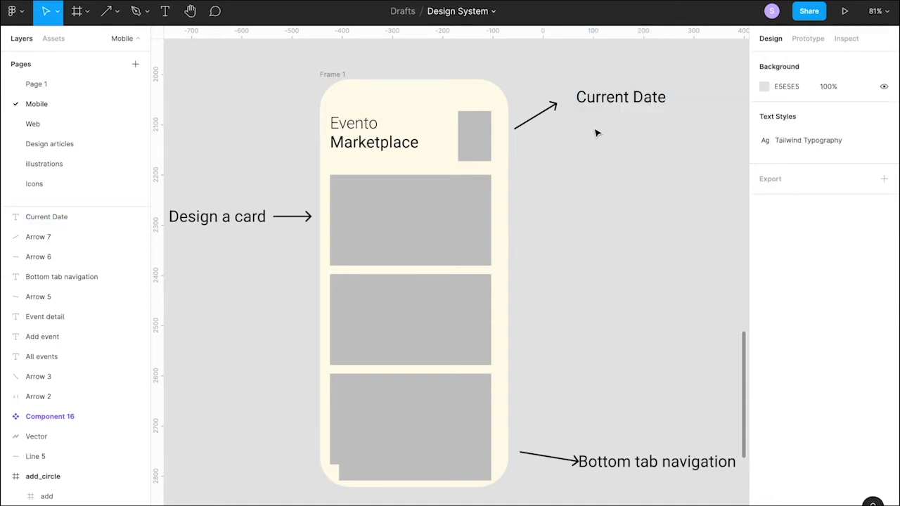
pyautogui.click(466, 134)
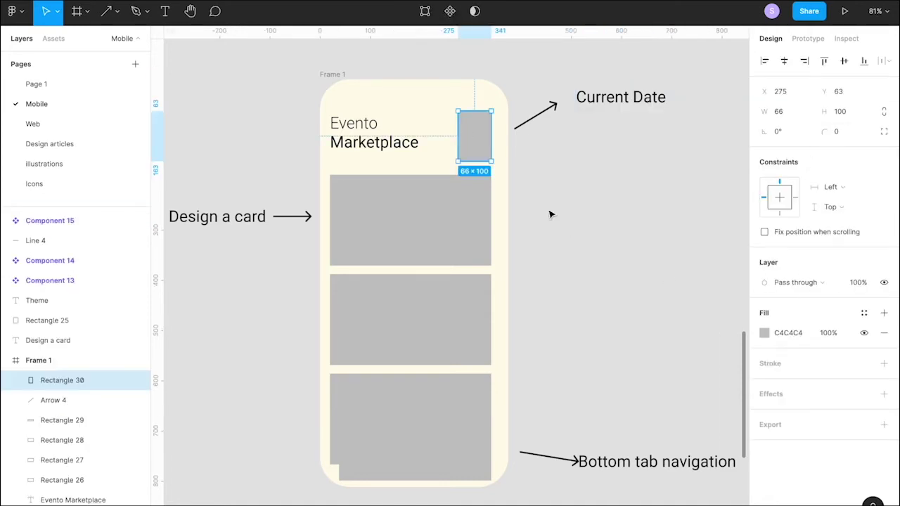
pyautogui.scroll(-2, 551, 214)
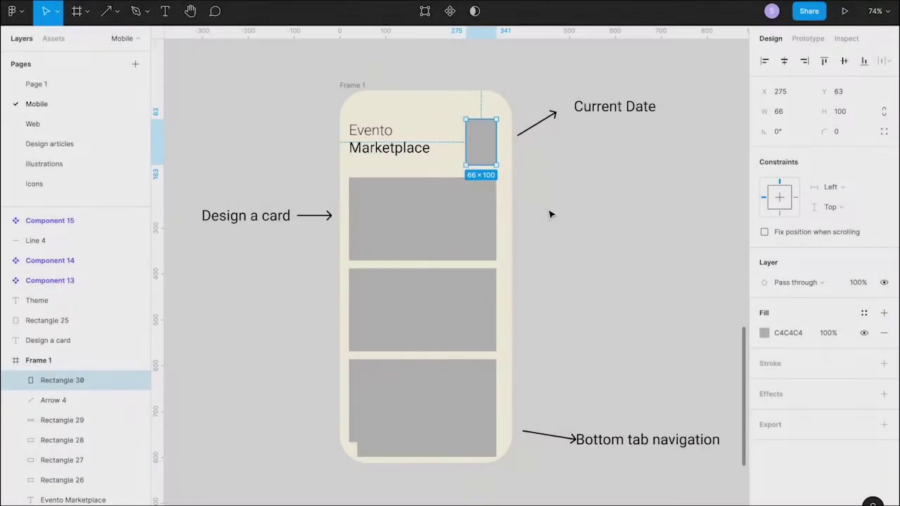
pyautogui.scroll(-1, 473, 282)
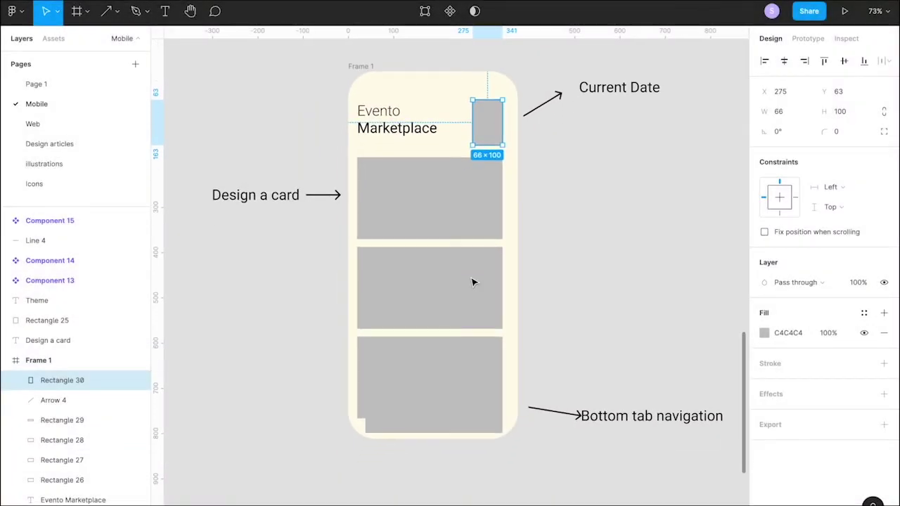
pyautogui.moveTo(216, 152); pyautogui.dragTo(321, 213)
pyautogui.moveTo(531, 74); pyautogui.dragTo(609, 106)
# Duplicate the first card onto the empty canvas left of the "Design a card" label and set its corner radius to 22.
pyautogui.hscroll(-4, 600, 222)
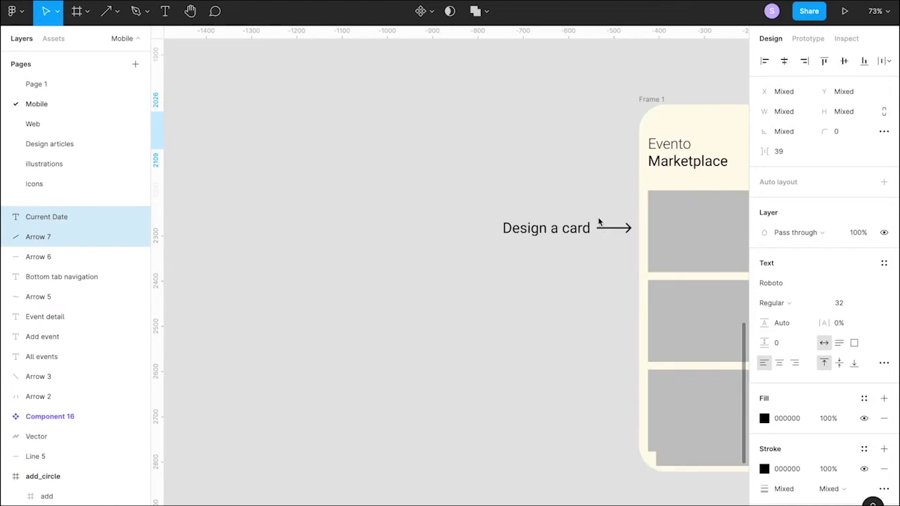
pyautogui.click(697, 217)
pyautogui.keyDown('alt'); pyautogui.moveTo(697, 217); pyautogui.dragTo(343, 218); pyautogui.keyUp('alt')
pyautogui.click(382, 162)
pyautogui.click(348, 235)
pyautogui.press('Up')
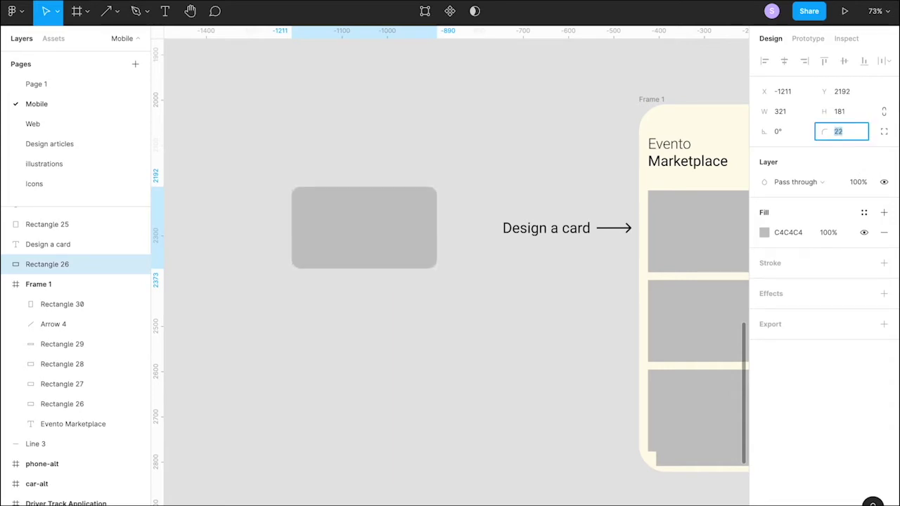
pyautogui.click(431, 131)
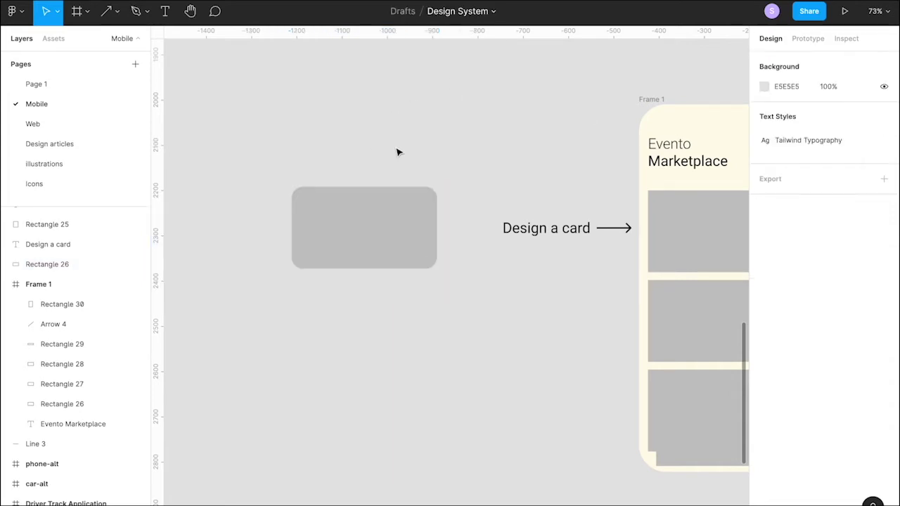
# Add the title text "Yoga classes" in the upper part of the rounded card.
pyautogui.press('t')
pyautogui.click(307, 205)
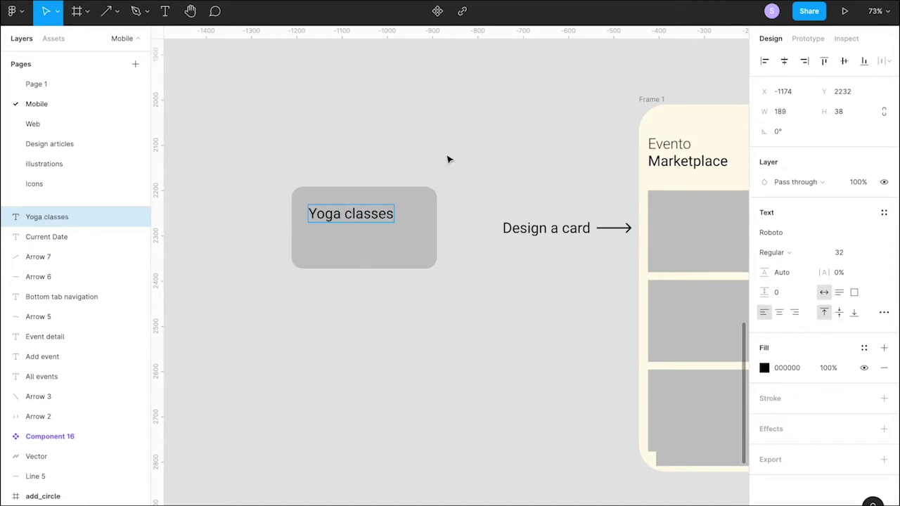
# Move the "Yoga classes" title closer to the rounded card's upper-left corner.
pyautogui.press('Escape')
pyautogui.moveTo(358, 218); pyautogui.dragTo(349, 211)
pyautogui.click(431, 232)
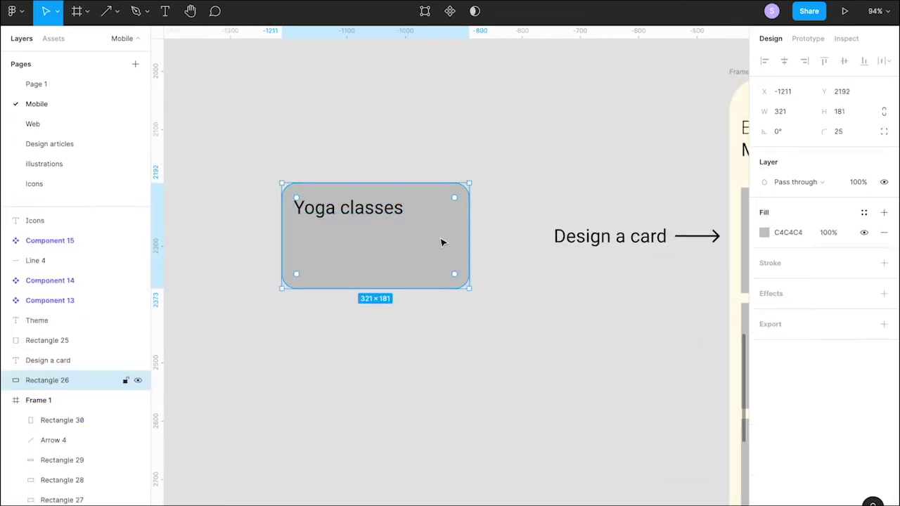
pyautogui.click(485, 238)
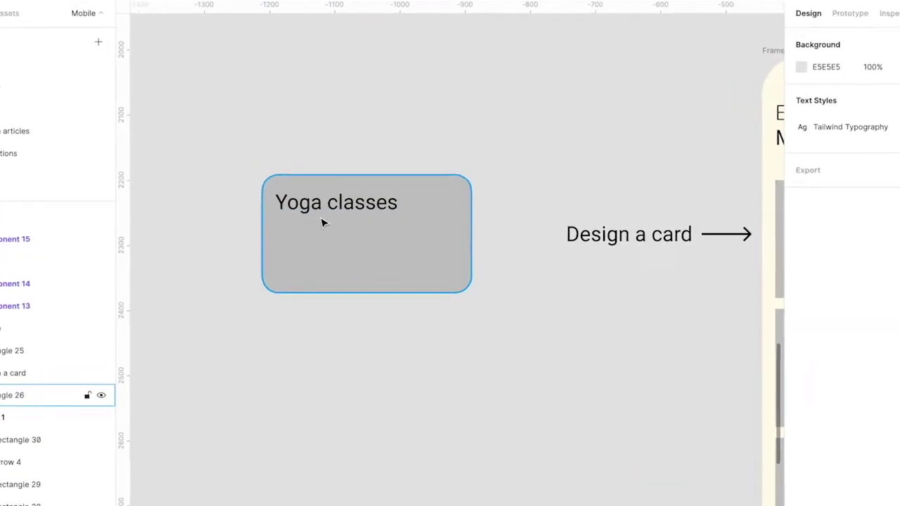
# Draw a 100 × 100 circle below the rounded card and duplicate it twice to form a row of three.
pyautogui.press('o')
pyautogui.click(301, 351)
pyautogui.moveTo(318, 359); pyautogui.dragTo(398, 358)
pyautogui.moveTo(384, 353); pyautogui.dragTo(457, 354)
pyautogui.moveTo(372, 354); pyautogui.dragTo(363, 353)
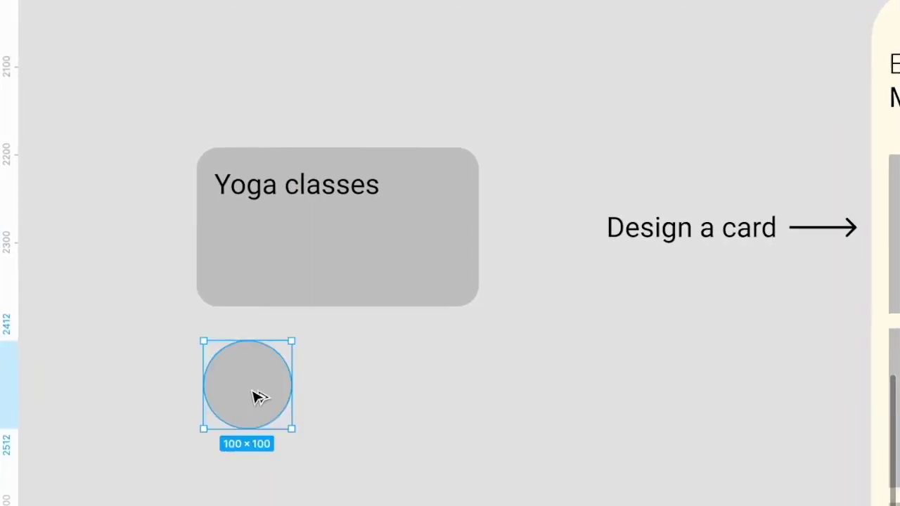
pyautogui.hotkey('ctrl', 'd')
pyautogui.moveTo(255, 396); pyautogui.dragTo(347, 400)
pyautogui.hotkey('ctrl', 'd')
# Shrink the row of three outlined circles to about 135 × 43 and place it inside the card below the title.
pyautogui.moveTo(183, 330); pyautogui.dragTo(297, 408)
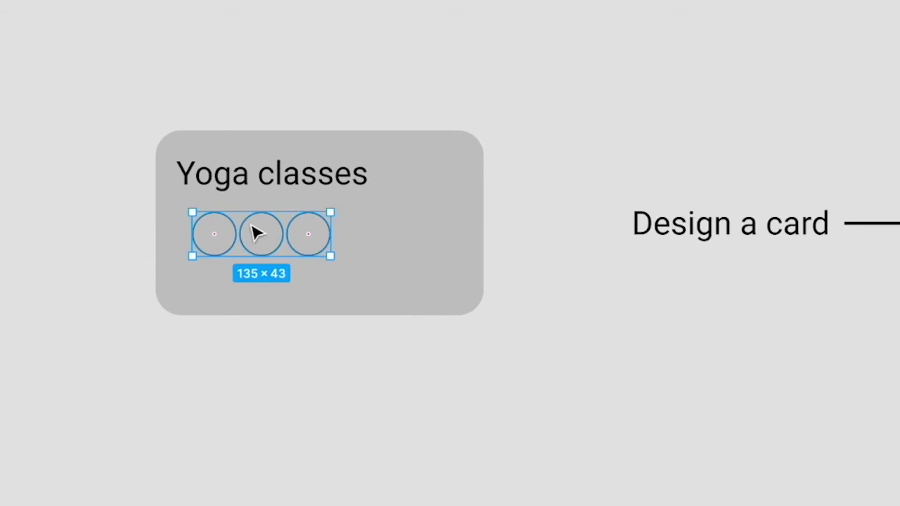
pyautogui.moveTo(255, 231); pyautogui.dragTo(259, 264)
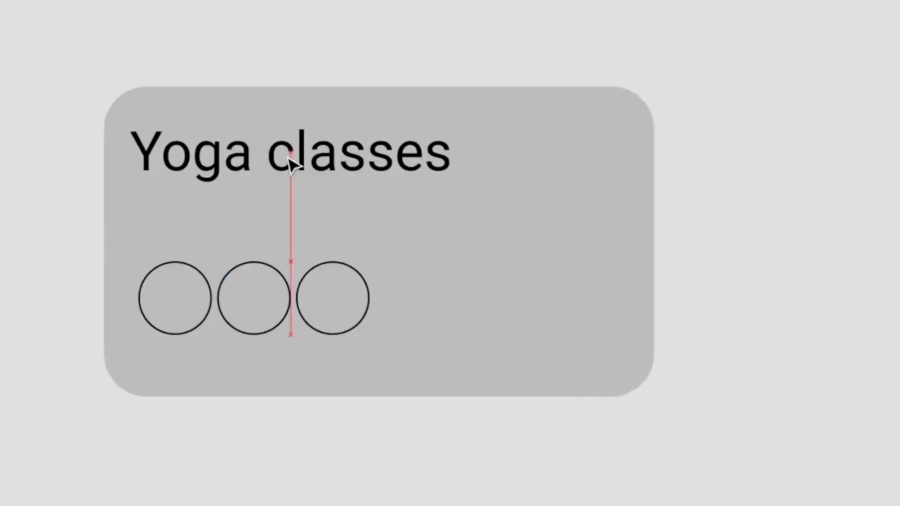
pyautogui.click(291, 161)
# Draw an outlined rounded rectangle of about 67 × 80 in the lower-right area of the card.
pyautogui.press('r')
pyautogui.moveTo(508, 227); pyautogui.dragTo(622, 364)
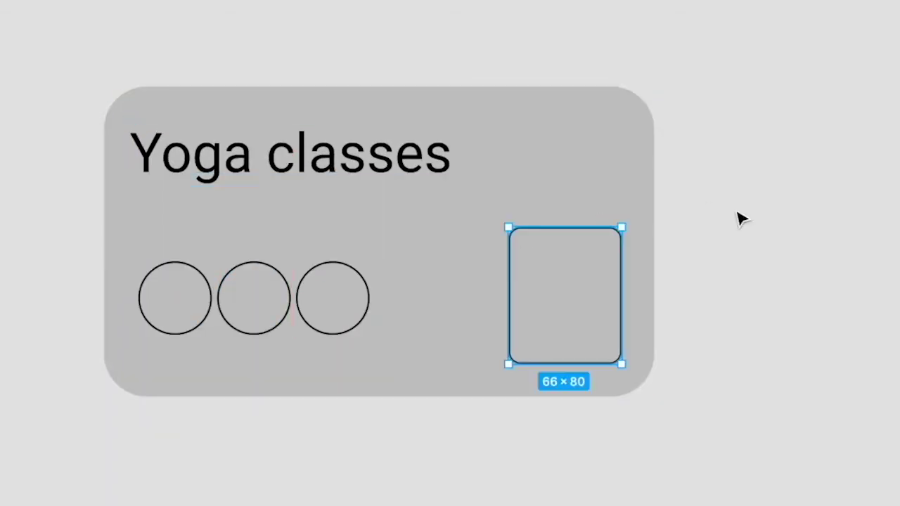
pyautogui.moveTo(508, 278)
pyautogui.mouseDown()
pyautogui.moveTo(478, 277)
pyautogui.moveTo(506, 277)
pyautogui.mouseUp()
# Add the text "Join" and centre it in the upper part of the small outlined rectangle.
pyautogui.click(548, 271)
pyautogui.write('Join')
pyautogui.hotkey('ctrl', 'a')
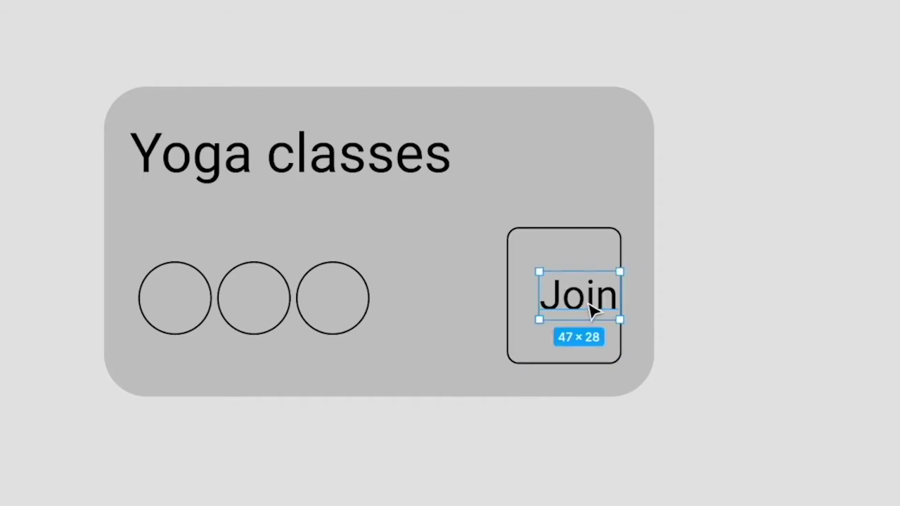
pyautogui.moveTo(588, 306); pyautogui.dragTo(571, 283)
pyautogui.click(620, 324)
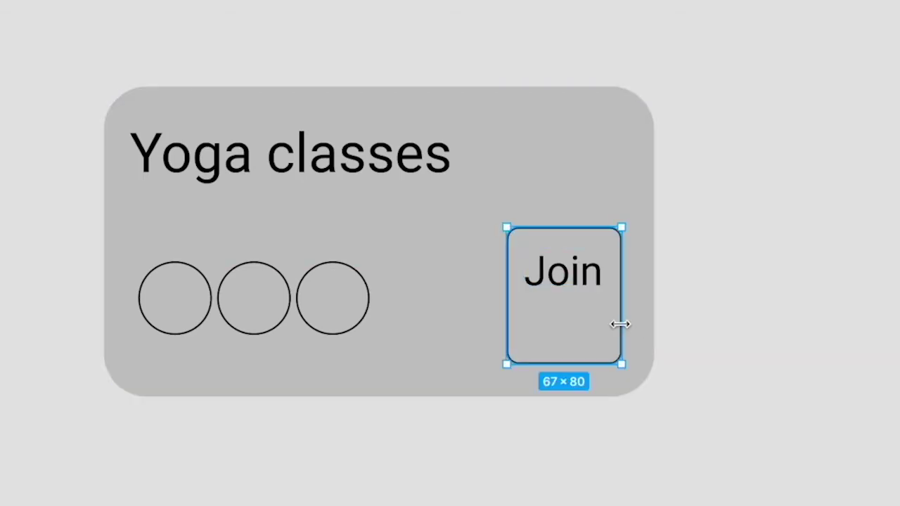
pyautogui.click(612, 145)
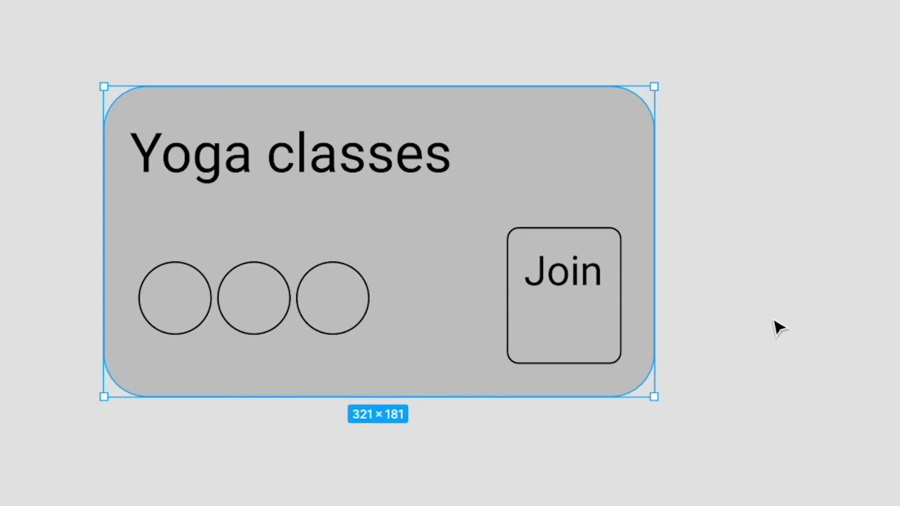
pyautogui.scroll(-5, 779, 328)
pyautogui.hscroll(6, 788, 315)
pyautogui.scroll(-1, 791, 313)
pyautogui.hscroll(4, 793, 312)
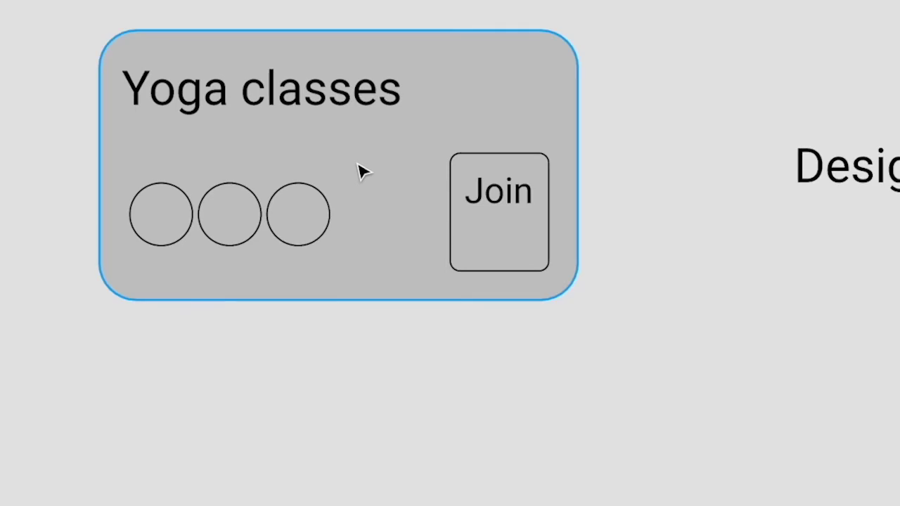
pyautogui.click(358, 171)
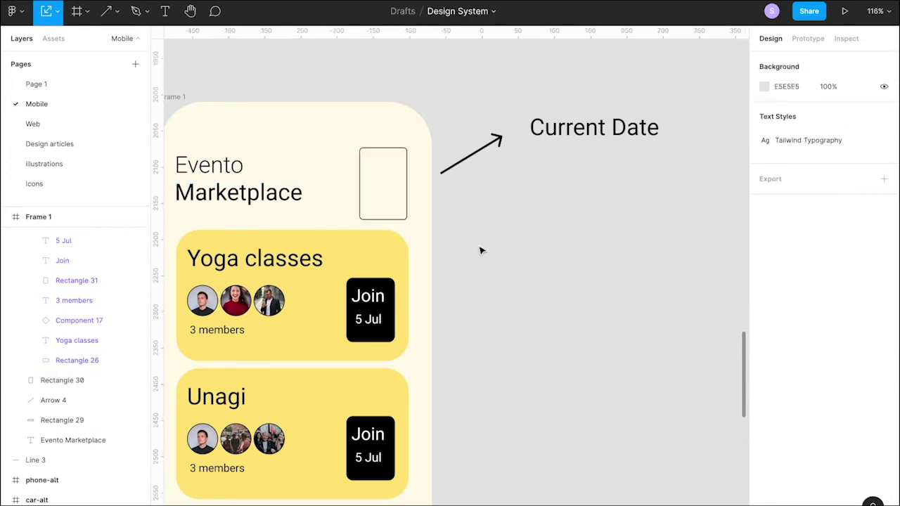
# Add the text "15 June" inside the small header rectangle and shorten it to "15".
pyautogui.scroll(5, 392, 207)
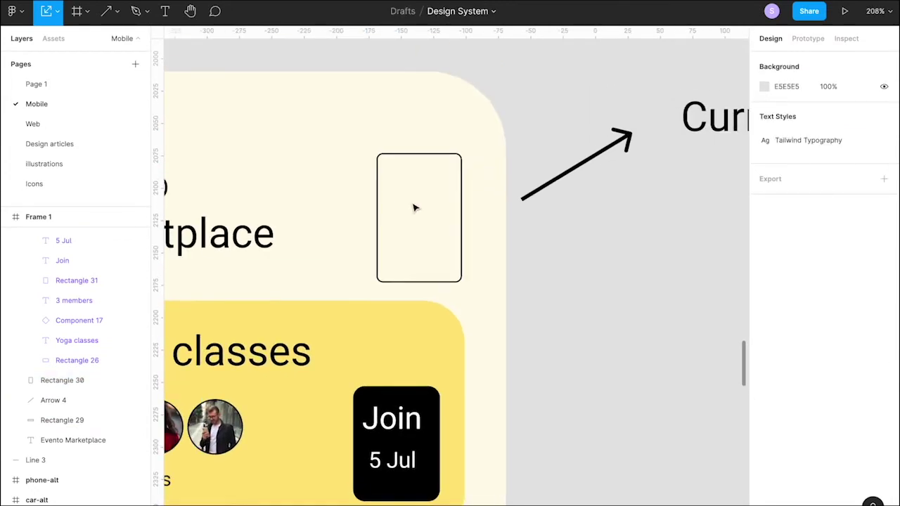
pyautogui.press('t')
pyautogui.click(408, 197)
pyautogui.write('15 June')
pyautogui.press('Escape')
pyautogui.doubleClick(427, 229)
pyautogui.doubleClick(428, 231)
pyautogui.press('BackSpace')
pyautogui.click(550, 254)
pyautogui.press('Delete')
pyautogui.write('15')
# Add "June" as a separate text below the day number and set the number's font size to 24.
pyautogui.doubleClick(419, 201)
pyautogui.click(785, 354)
pyautogui.write('June')
pyautogui.click(417, 201)
pyautogui.click(842, 354)
pyautogui.write('24')
pyautogui.click(433, 258)
pyautogui.press('Escape')
# Set the corner radius of the bottom tab bar rectangle's two lower corners to 60.
pyautogui.scroll(-5, 513, 245)
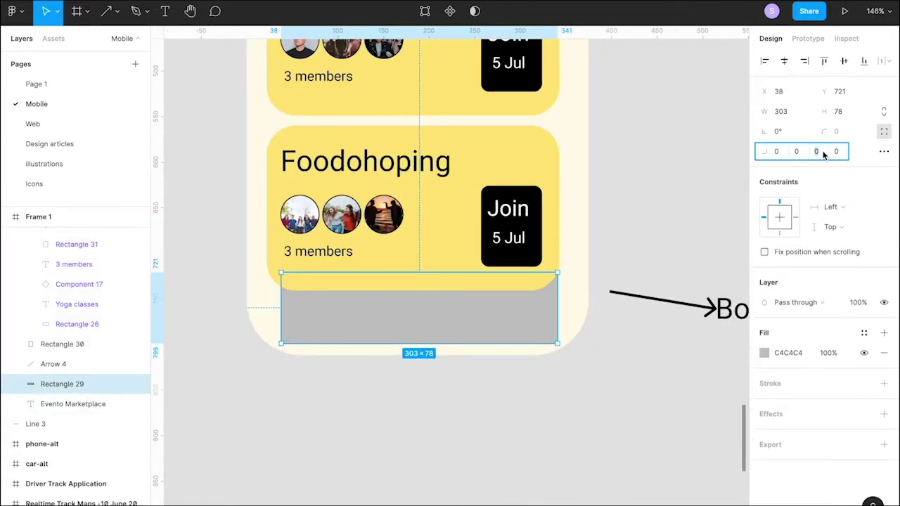
pyautogui.click(824, 150)
pyautogui.write('60')
pyautogui.press('Tab')
pyautogui.write('60')
pyautogui.press('Return')
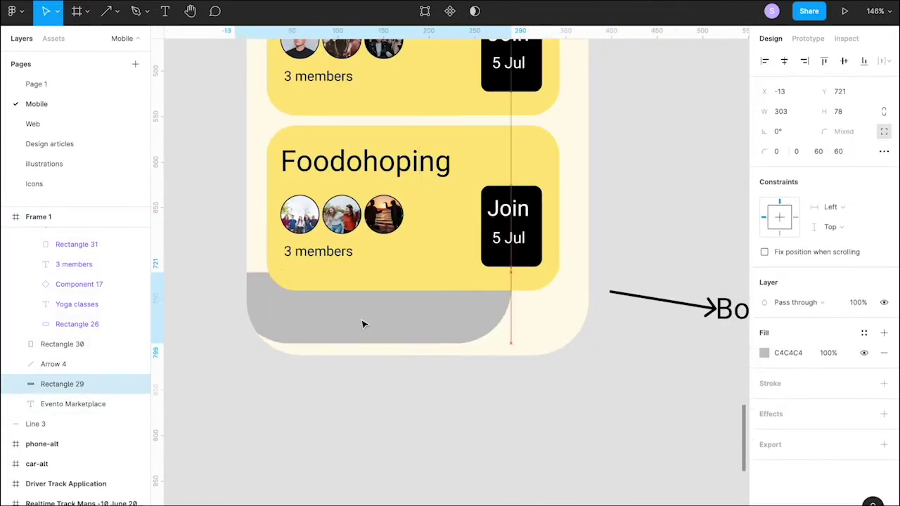
# Stretch the tab bar rectangle to about 381 × 133 across the frame's width and bring it in front of the cards.
pyautogui.moveTo(438, 273); pyautogui.dragTo(438, 237)
pyautogui.press(']')
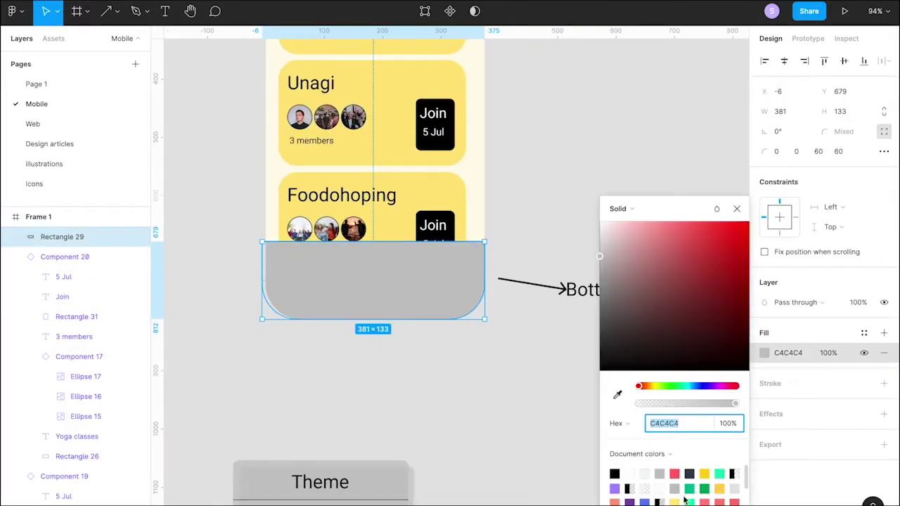
# Try theme yellow FDE68A on the tab bar rectangle, and settle on cream FFFBEB with the height reduced to about 123.
pyautogui.hotkey('ctrl', 'v')
pyautogui.press('Return')
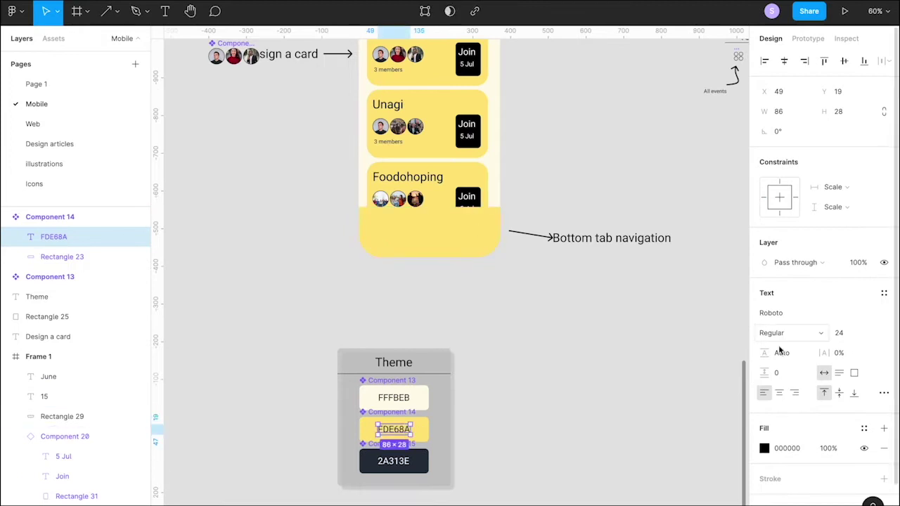
pyautogui.click(650, 317)
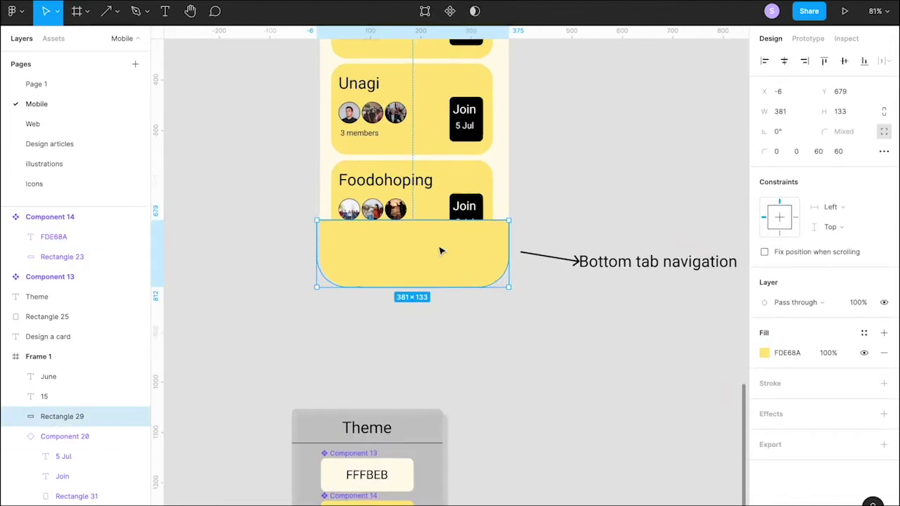
pyautogui.doubleClick(366, 474)
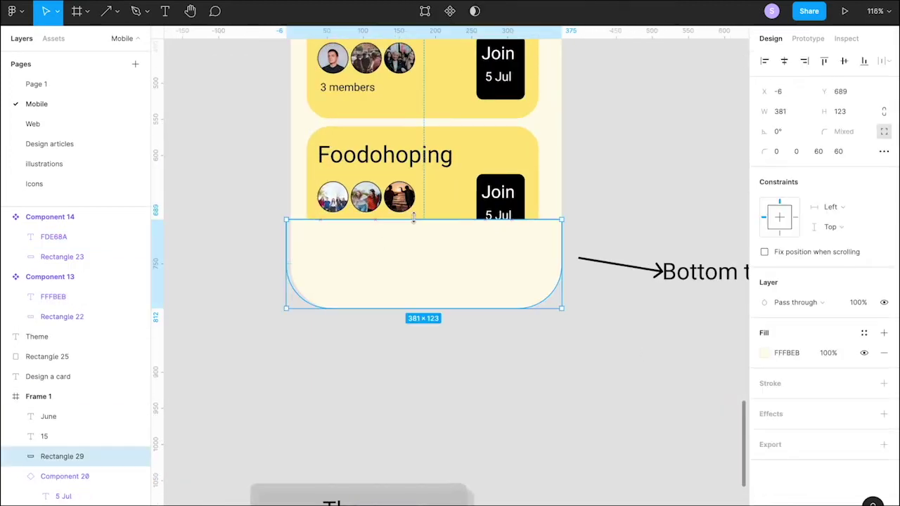
# Place the All events, Add event and Event detail icons in the tab bar and spread them out in one row.
pyautogui.scroll(-3, 482, 342)
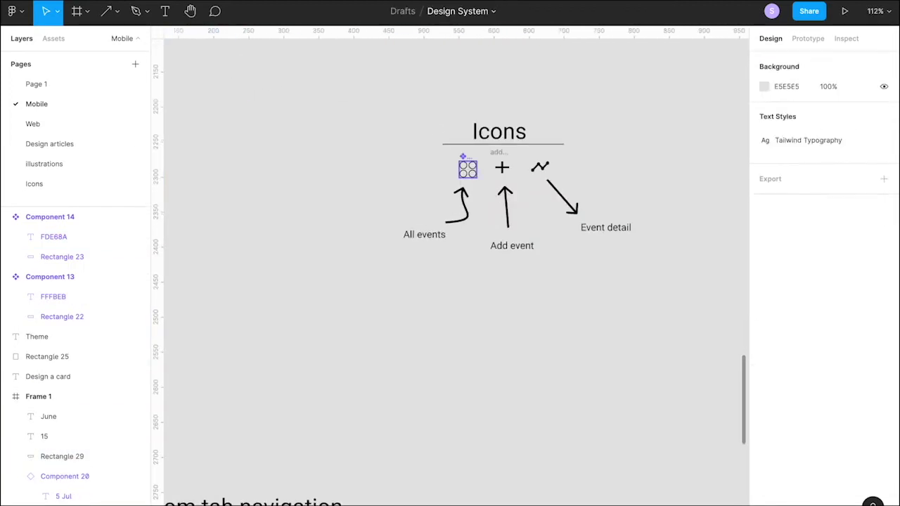
pyautogui.moveTo(243, 144); pyautogui.dragTo(295, 235)
pyautogui.moveTo(312, 158); pyautogui.dragTo(373, 234)
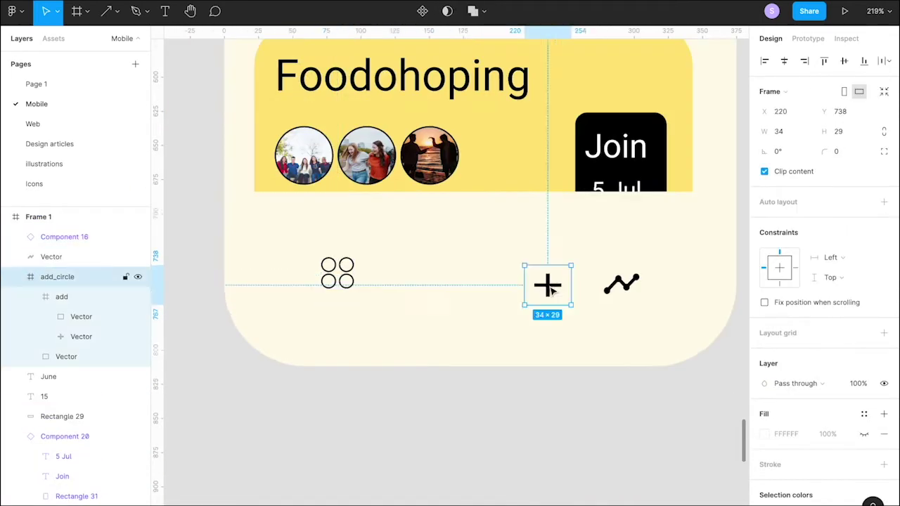
pyautogui.moveTo(547, 286); pyautogui.dragTo(473, 279)
pyautogui.moveTo(621, 284); pyautogui.dragTo(616, 272)
pyautogui.click(613, 324)
# Add an "All Events" text label below the four-circle icon at font size 12.
pyautogui.hscroll(1, 301, 285)
pyautogui.scroll(-3, 345, 315)
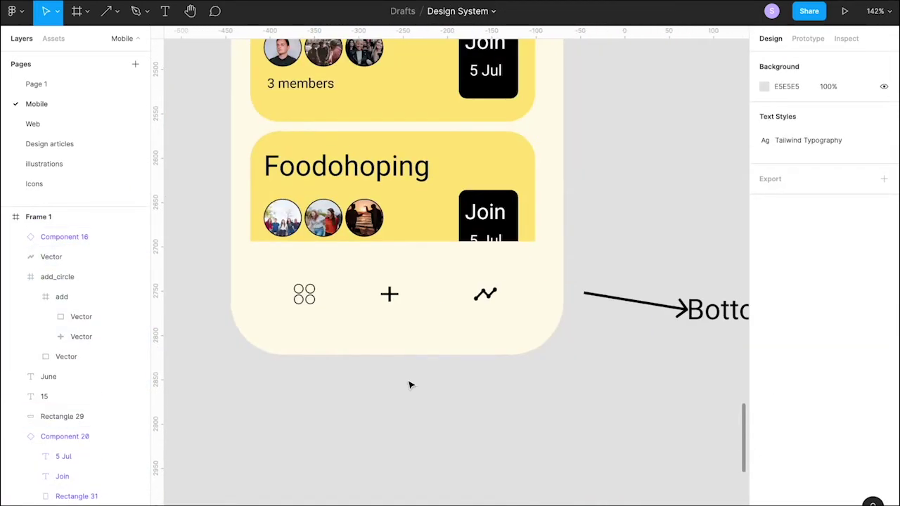
pyautogui.press('t')
pyautogui.click(293, 321)
pyautogui.click(839, 353)
pyautogui.write('12')
# Set the "All Events" label to Light weight at size 8 and position it under its icon.
pyautogui.scroll(5, 241, 371)
pyautogui.click(774, 353)
pyautogui.click(774, 337)
pyautogui.moveTo(402, 305)
pyautogui.mouseDown()
pyautogui.moveTo(410, 298)
pyautogui.moveTo(396, 289)
pyautogui.mouseUp()
pyautogui.click(772, 353)
pyautogui.click(842, 353)
pyautogui.write('8')
# Duplicate the label under the plus and line-chart icons and change the copies to "Add Event" and "View Event".
pyautogui.hscroll(1, 396, 289)
pyautogui.moveTo(312, 282); pyautogui.dragTo(643, 280)
pyautogui.doubleClick(445, 281)
pyautogui.write('Add')
pyautogui.doubleClick(644, 279)
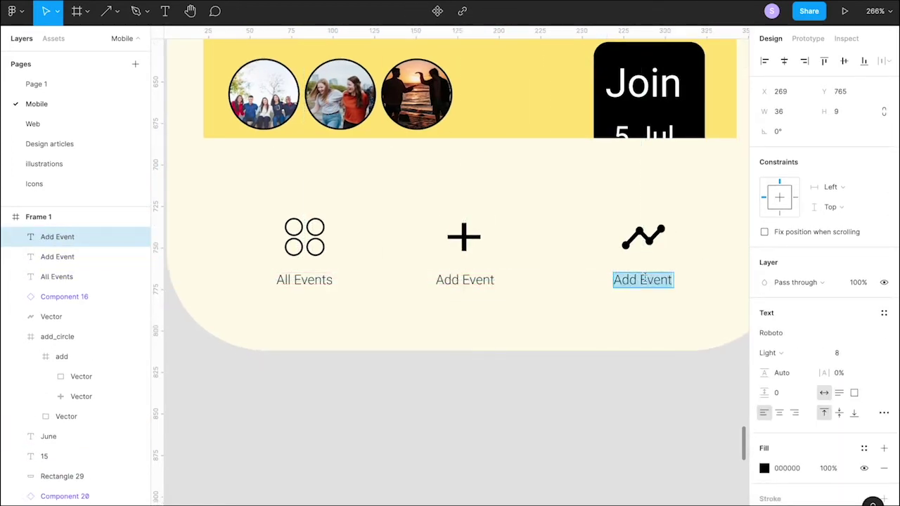
pyautogui.write('View')
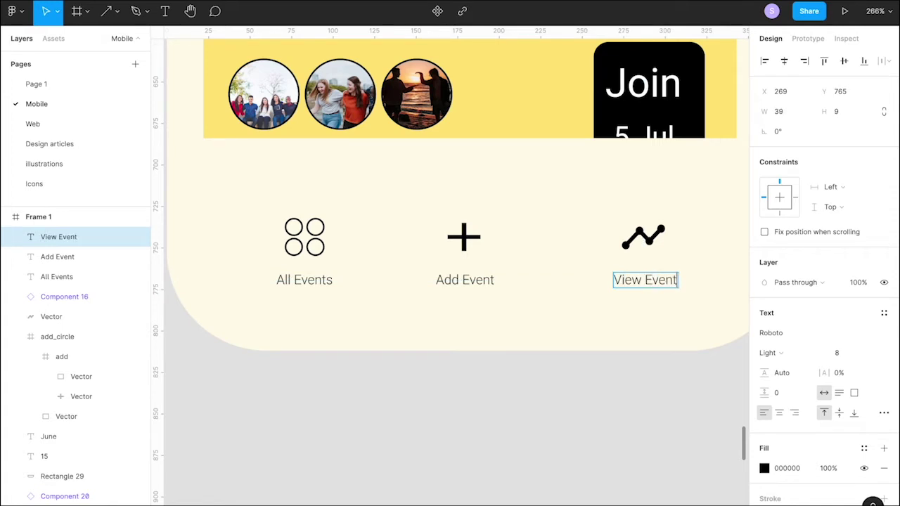
pyautogui.press('Escape')
# Move the line-chart and four-circle icons inward, closer to the plus icon.
pyautogui.click(641, 238)
pyautogui.moveTo(645, 239); pyautogui.dragTo(599, 240)
pyautogui.moveTo(306, 239); pyautogui.dragTo(337, 241)
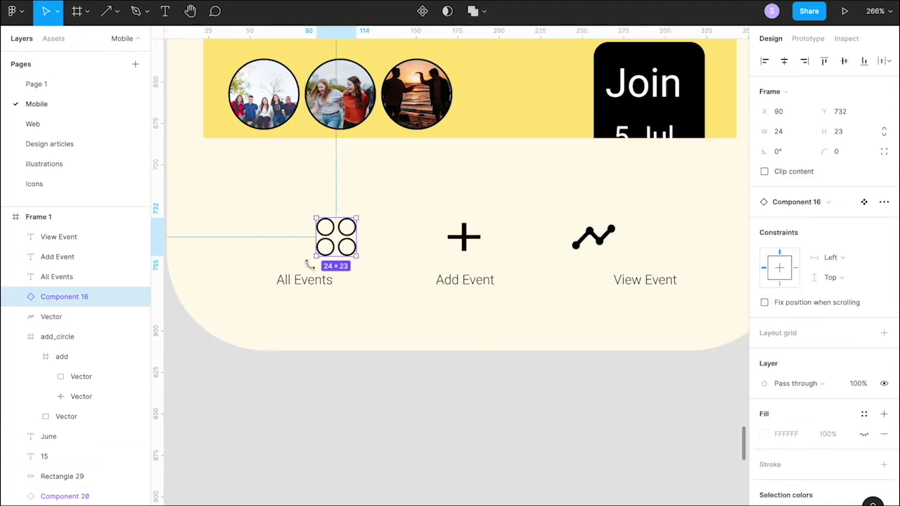
# Move the "All Events" and "View Event" labels inward so each is centred under its icon.
pyautogui.click(307, 270)
pyautogui.click(304, 282)
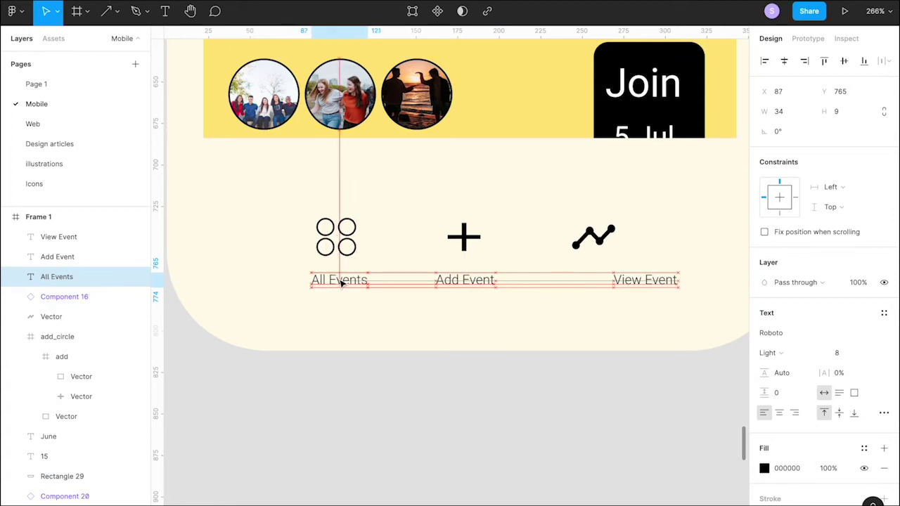
pyautogui.click(628, 277)
pyautogui.moveTo(622, 283); pyautogui.dragTo(598, 280)
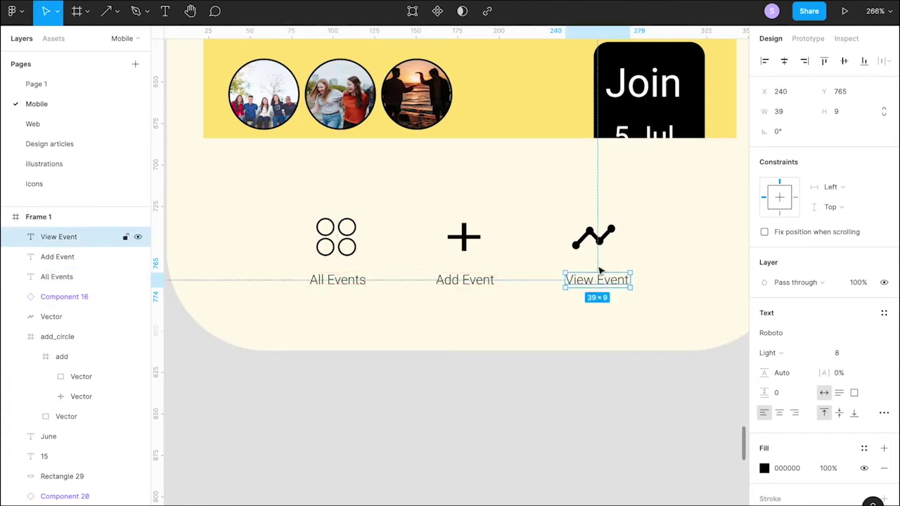
pyautogui.click(516, 388)
# Lower the tab bar rectangle's top edge slightly to reveal more of the "Foodohoping" card.
pyautogui.scroll(-6, 504, 410)
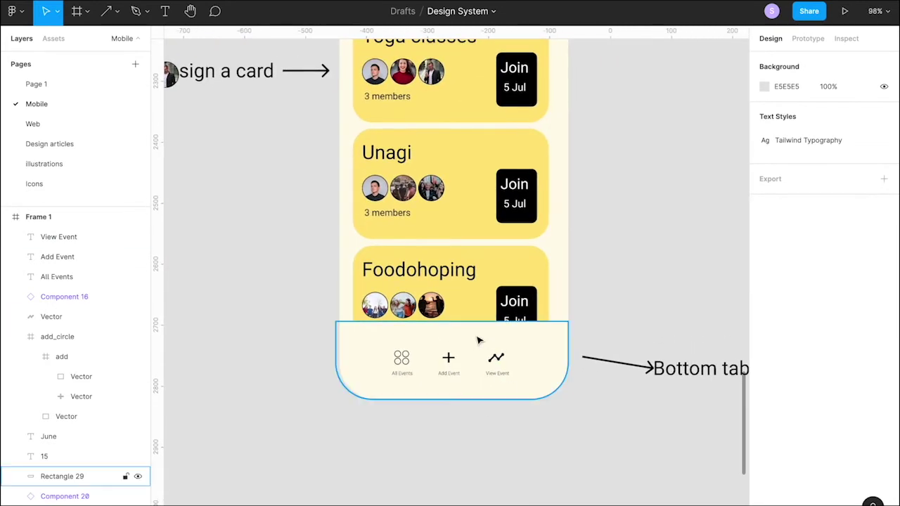
pyautogui.click(478, 341)
pyautogui.moveTo(471, 322); pyautogui.dragTo(471, 328)
pyautogui.click(630, 268)
# Rename the app screen frame as "Home Page".
pyautogui.scroll(3, 628, 267)
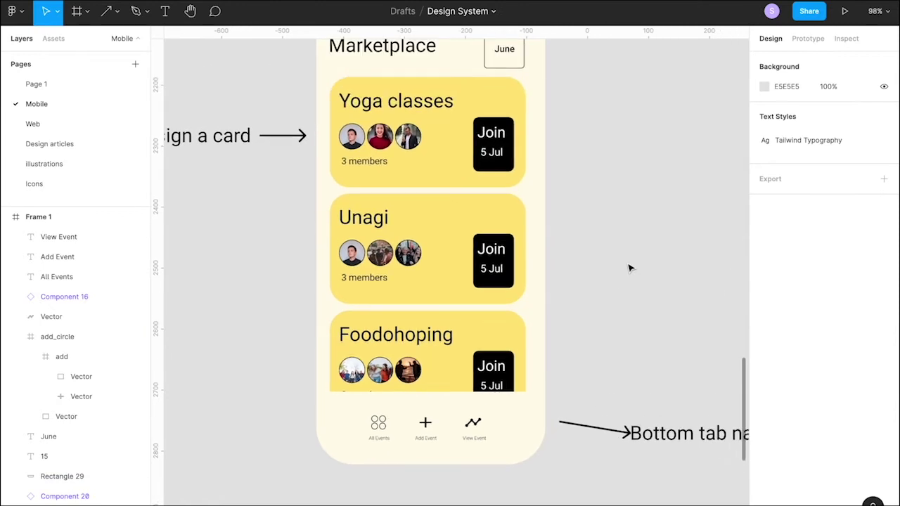
pyautogui.scroll(1, 577, 256)
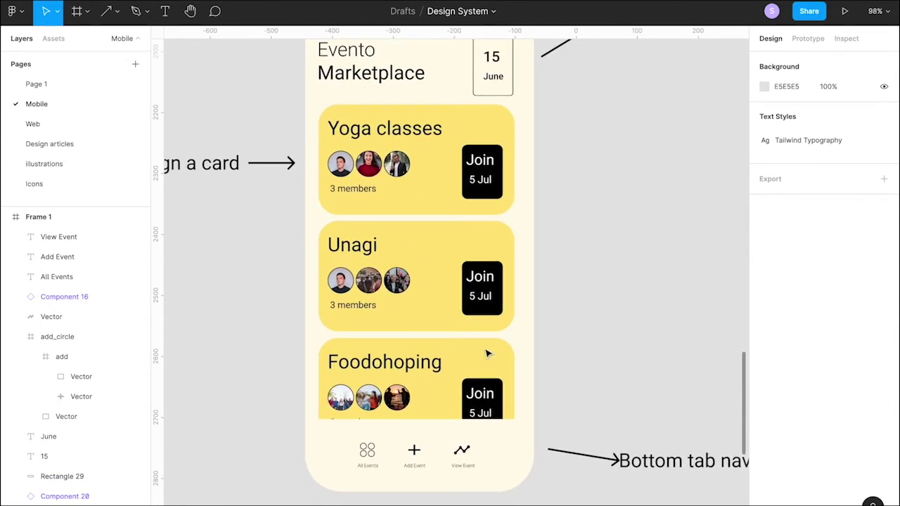
pyautogui.scroll(5, 458, 271)
pyautogui.scroll(-3, 457, 271)
pyautogui.scroll(-3, 458, 271)
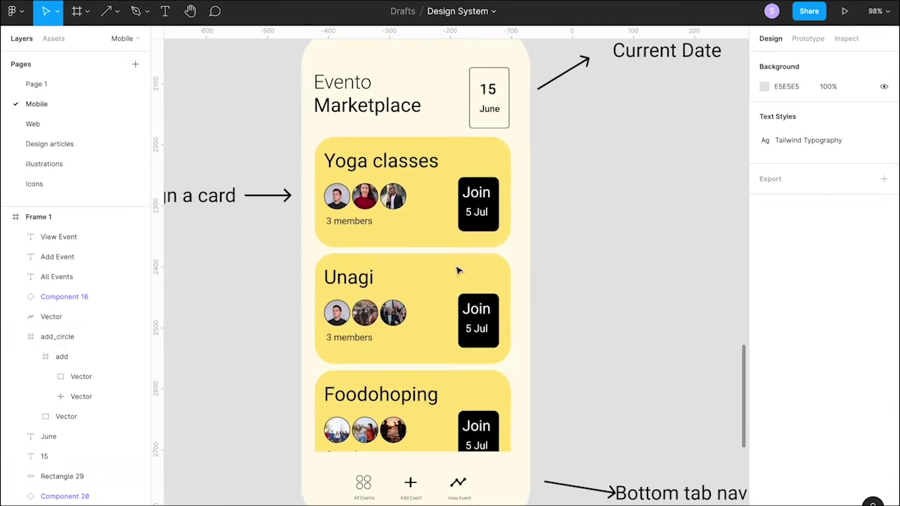
pyautogui.click(336, 59)
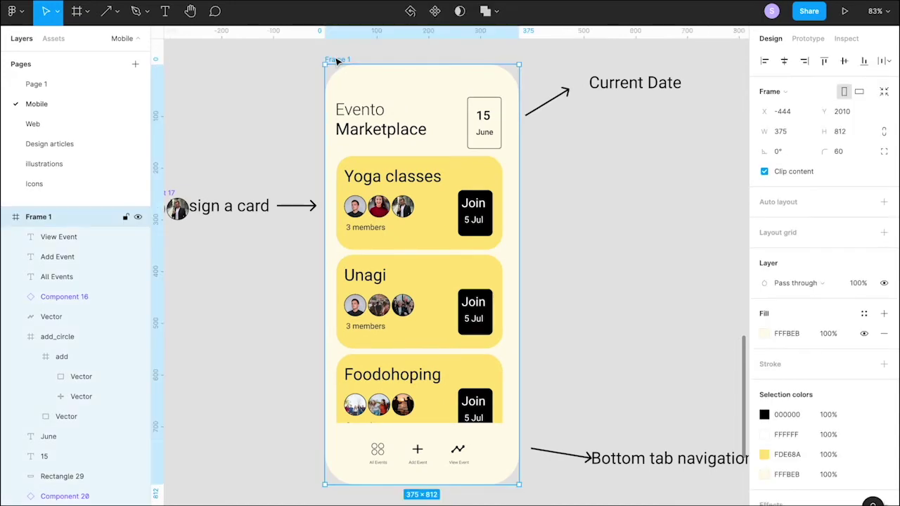
pyautogui.write('Home Page')
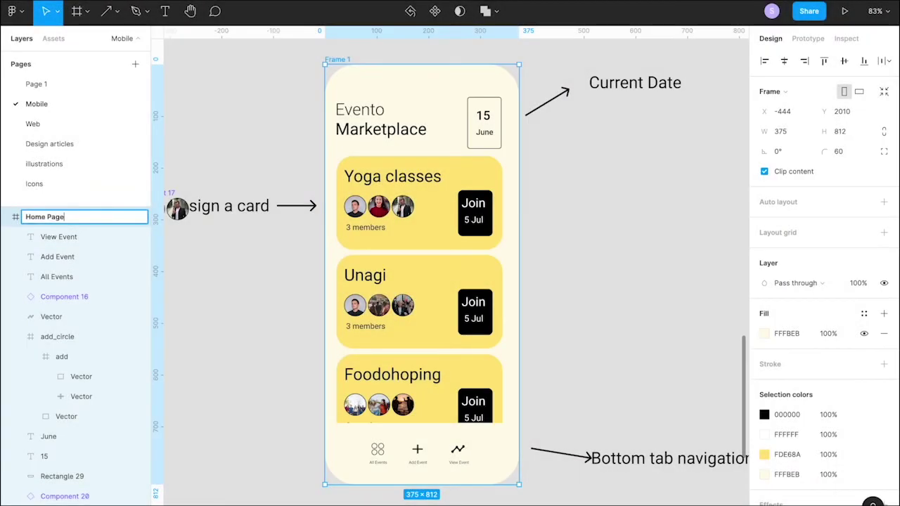
pyautogui.press('Return')
pyautogui.click(628, 192)
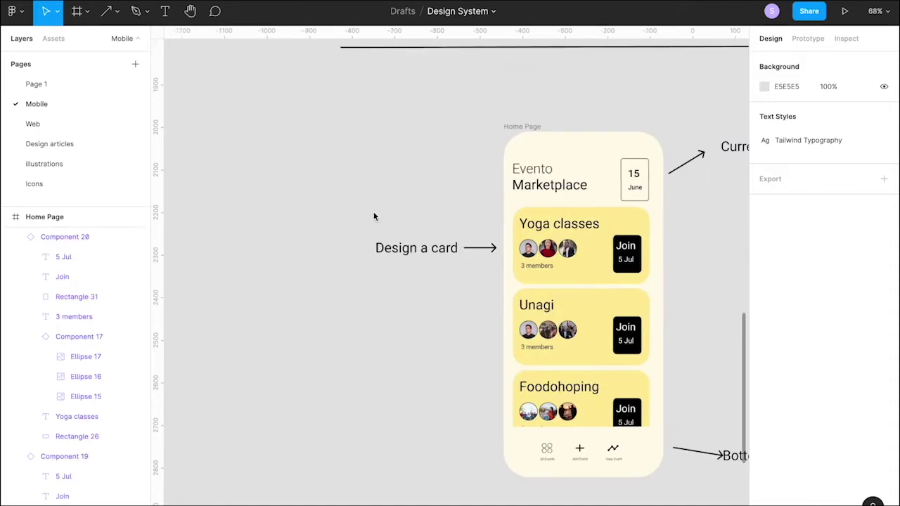
# Add the heading "Designing Add and View event page" on the empty canvas left of the home page and move it higher.
pyautogui.hscroll(-4, 374, 213)
pyautogui.press('t')
pyautogui.click(347, 182)
pyautogui.write('Designing Add and VIew event')
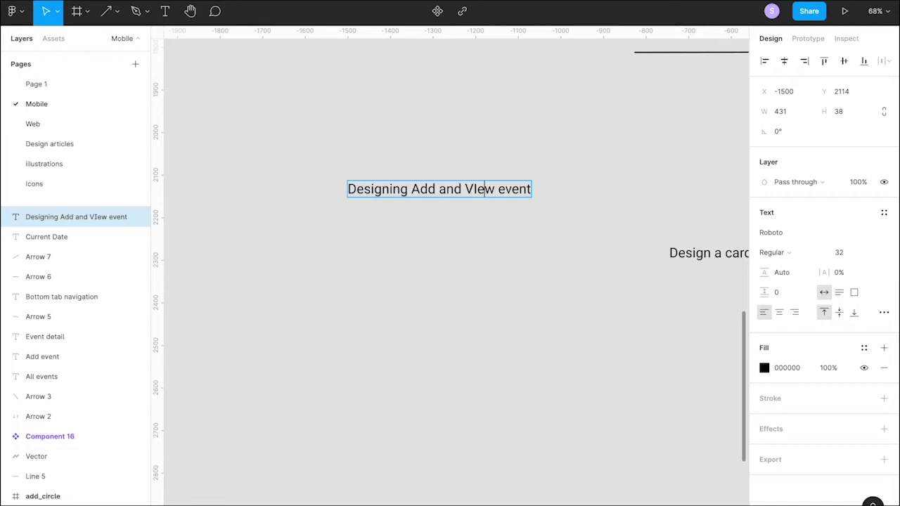
pyautogui.write('ge')
pyautogui.moveTo(457, 189); pyautogui.dragTo(413, 92)
# Create an iPhone 11 Pro / X frame below the heading and round its corners with a radius of 60.
pyautogui.press('f')
pyautogui.click(339, 161)
pyautogui.click(776, 91)
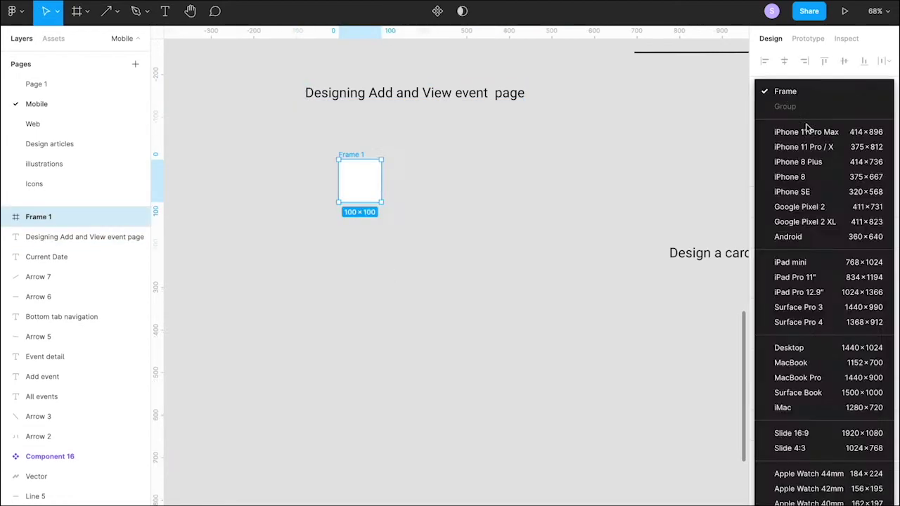
pyautogui.click(804, 145)
pyautogui.click(842, 152)
pyautogui.click(541, 206)
pyautogui.click(483, 237)
# Fill the new phone frame with the pale cream document colour.
pyautogui.click(764, 333)
pyautogui.scroll(-4, 516, 426)
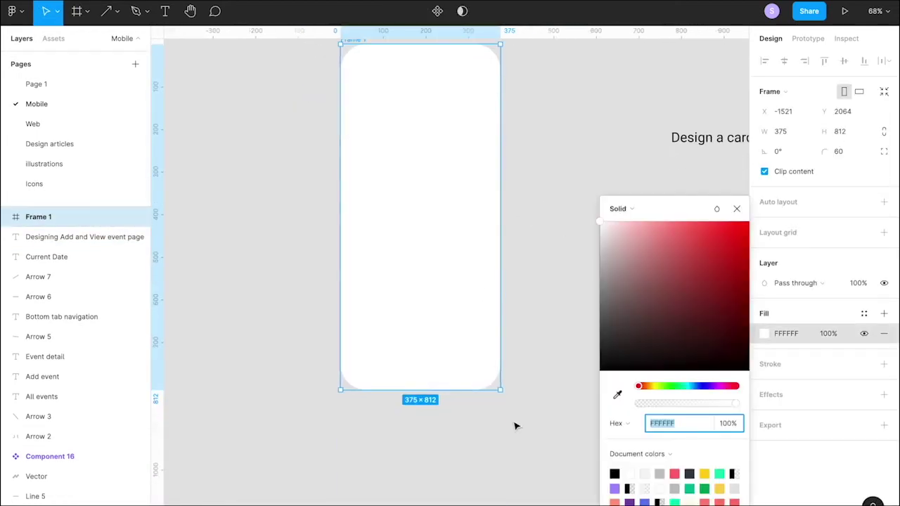
pyautogui.click(516, 426)
pyautogui.scroll(-4, 516, 426)
pyautogui.scroll(2, 579, 328)
pyautogui.doubleClick(666, 417)
pyautogui.click(442, 261)
# Draw a full-width rectangle inside the frame and raise its top edge, leaving only a cream strip above it.
pyautogui.hotkey('shift', '2')
pyautogui.press('r')
pyautogui.moveTo(335, 155)
pyautogui.mouseDown()
pyautogui.moveTo(509, 307)
pyautogui.moveTo(499, 454)
pyautogui.mouseUp()
pyautogui.click(450, 201)
pyautogui.moveTo(431, 154); pyautogui.dragTo(431, 138)
pyautogui.press('Escape')
pyautogui.scroll(4, 430, 170)
# Draw a small handle bar near the large rectangle's upper edge, fill it white and centre it horizontally.
pyautogui.press('r')
pyautogui.moveTo(390, 158)
pyautogui.mouseDown()
pyautogui.moveTo(460, 172)
pyautogui.moveTo(445, 162)
pyautogui.mouseUp()
pyautogui.click(765, 333)
pyautogui.click(631, 475)
pyautogui.click(784, 61)
# Set the handle bar's corner radius to 100 and its height to 10.
pyautogui.scroll(5, 455, 162)
pyautogui.click(840, 131)
pyautogui.write('100')
pyautogui.click(840, 112)
pyautogui.write('10')
pyautogui.press('Return')
pyautogui.press('Down')
pyautogui.press('Up')
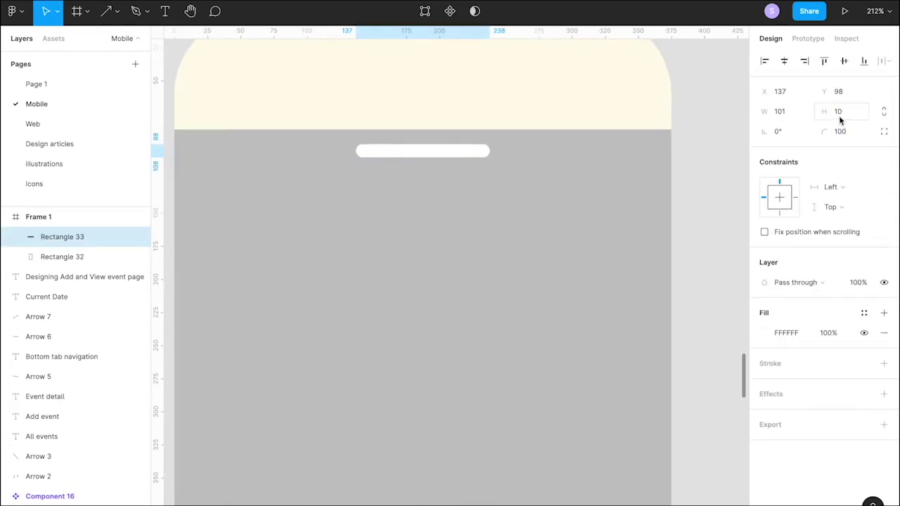
# Set the handle bar's width to 50, centre it horizontally again and move it slightly higher.
pyautogui.click(708, 127)
pyautogui.click(400, 151)
pyautogui.click(781, 112)
pyautogui.write('50')
pyautogui.press('Return')
pyautogui.click(784, 61)
pyautogui.moveTo(428, 150); pyautogui.dragTo(429, 144)
# Fill the large rectangle with dark navy 2A313E and the handle bar with light grey.
pyautogui.scroll(-6, 431, 144)
pyautogui.click(436, 183)
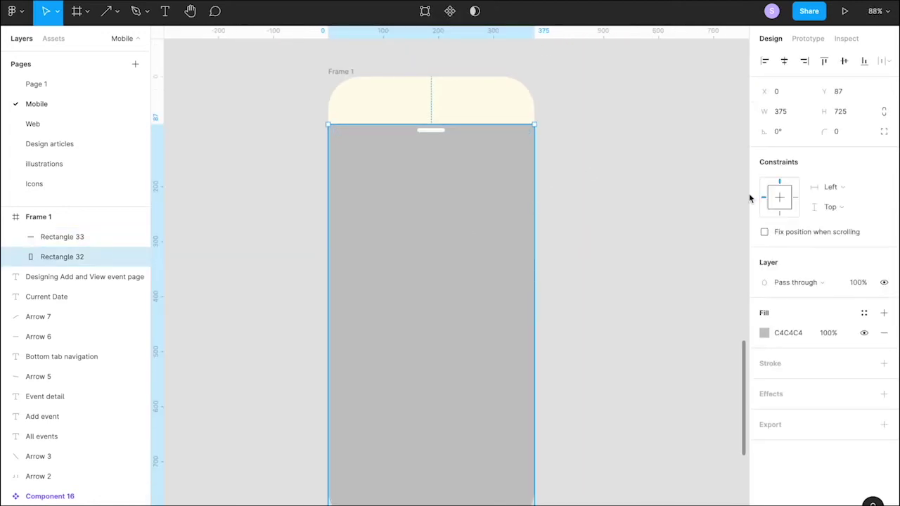
pyautogui.scroll(-5, 457, 267)
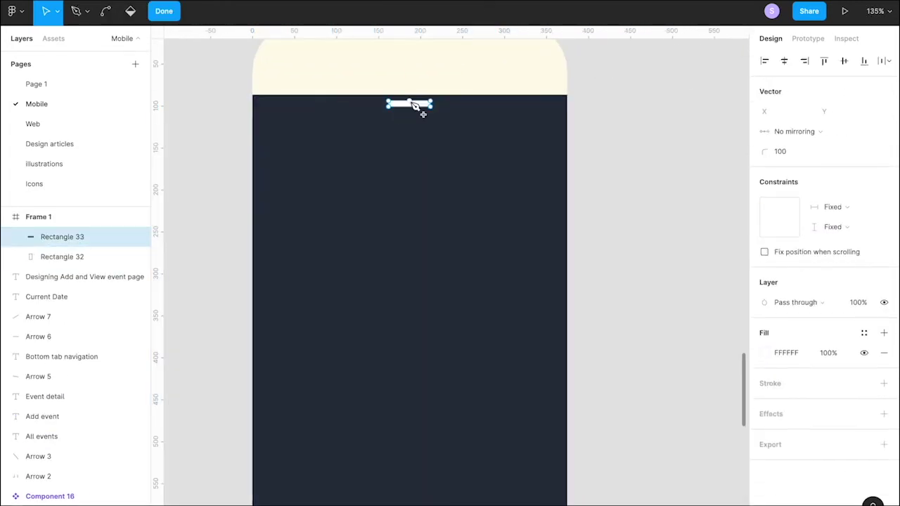
pyautogui.click(764, 352)
pyautogui.click(661, 206)
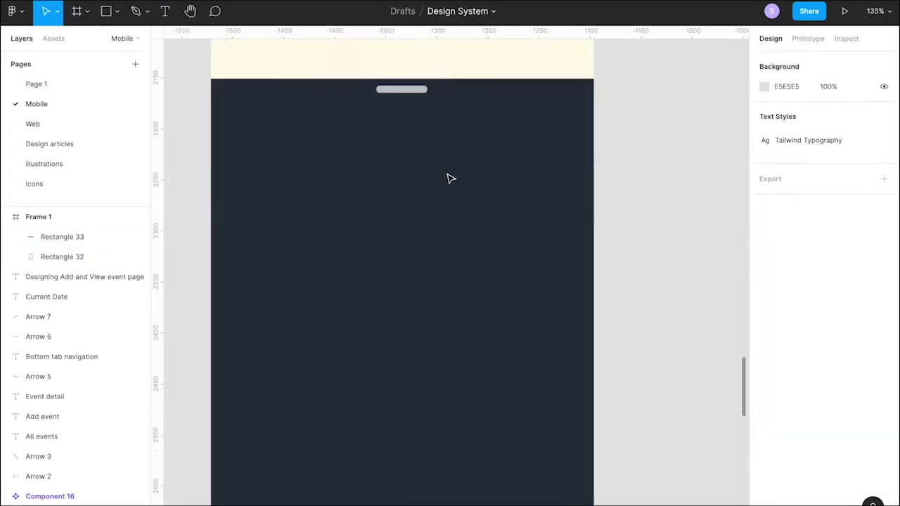
# Add the text "Add Event Name" below the handle bar and set its size to 28.
pyautogui.click(431, 195)
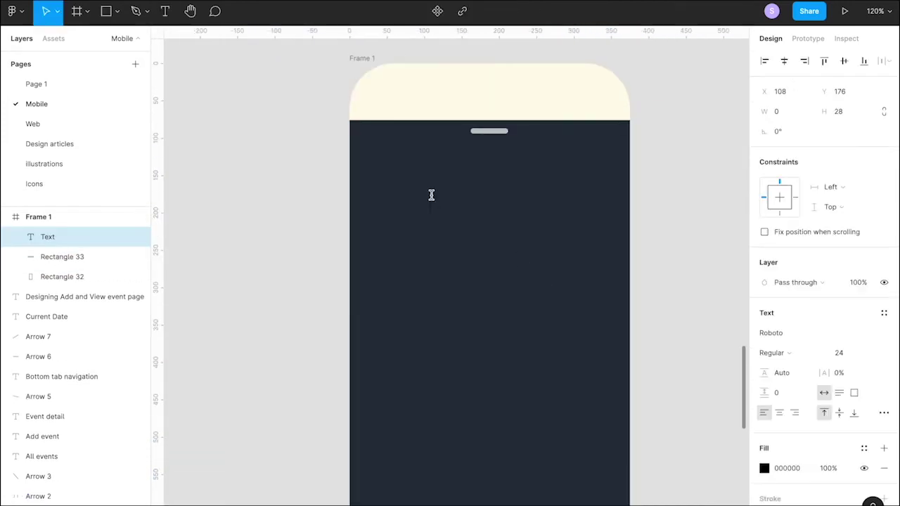
pyautogui.write('Add Event Name')
pyautogui.click(523, 248)
pyautogui.moveTo(498, 209); pyautogui.dragTo(490, 174)
pyautogui.click(849, 353)
pyautogui.write('28')
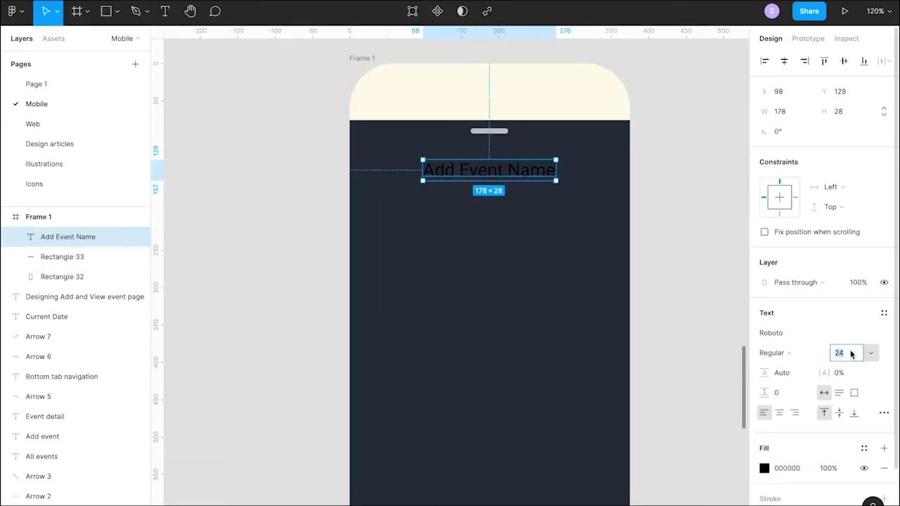
pyautogui.press('Return')
# Centre the "Add Event Name" text horizontally in the frame and fill it with white FFFFFF.
pyautogui.click(785, 61)
pyautogui.doubleClick(525, 176)
pyautogui.click(764, 469)
pyautogui.click(630, 474)
pyautogui.click(526, 220)
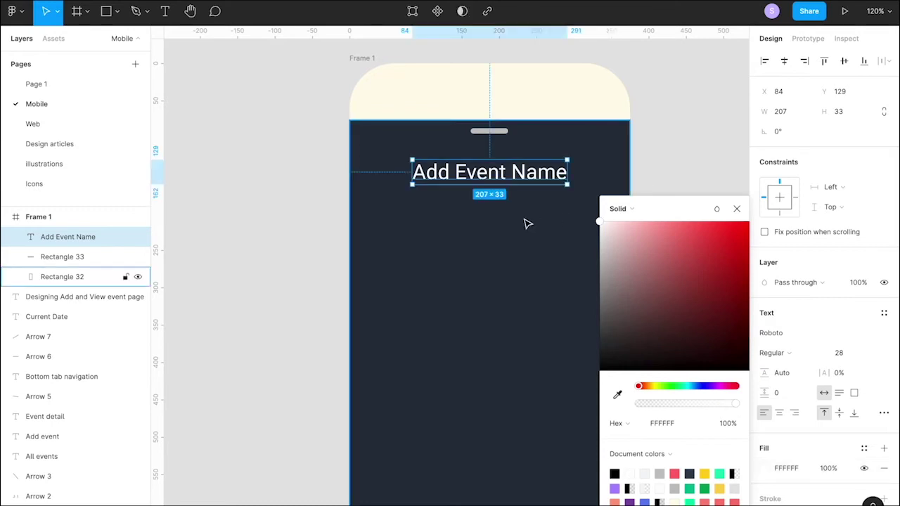
# Duplicate the title just below itself, change the copy's text to "Add description" and set its size to 20.
pyautogui.moveTo(525, 174); pyautogui.dragTo(525, 206)
pyautogui.press('Return')
pyautogui.write('Add de')
pyautogui.click(839, 352)
pyautogui.write('20')
pyautogui.press('Return')
# Give "Add description" a lighter font weight and lower fill opacity, and centre it under the title.
pyautogui.hotkey('ctrl', 'alt', ',')
pyautogui.click(765, 469)
pyautogui.moveTo(736, 404); pyautogui.dragTo(686, 404)
pyautogui.click(527, 261)
pyautogui.moveTo(467, 204); pyautogui.dragTo(492, 204)
pyautogui.click(495, 240)
pyautogui.scroll(-1, 495, 239)
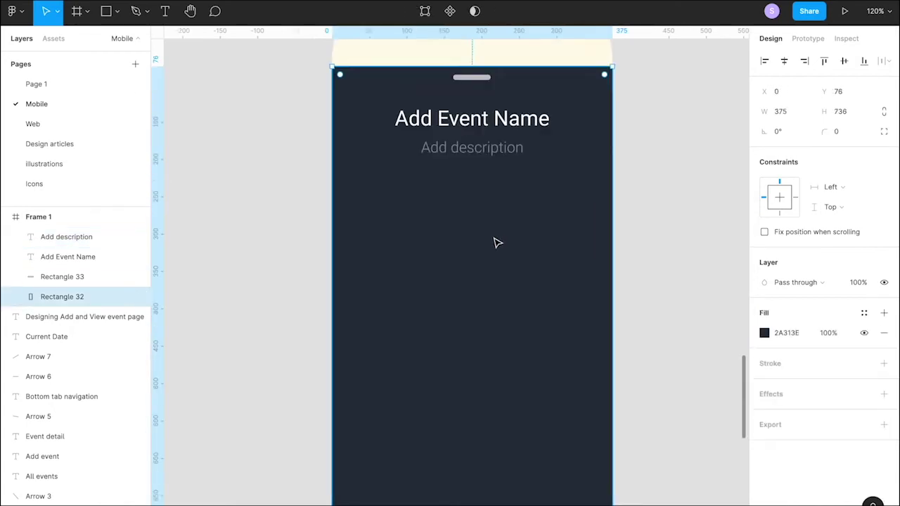
# Draw a card rectangle about 328 by 235 below the description and centre it horizontally in the frame.
pyautogui.hotkey('shift', '0')
pyautogui.click(615, 189)
pyautogui.press('r')
pyautogui.moveTo(351, 185); pyautogui.dragTo(556, 332)
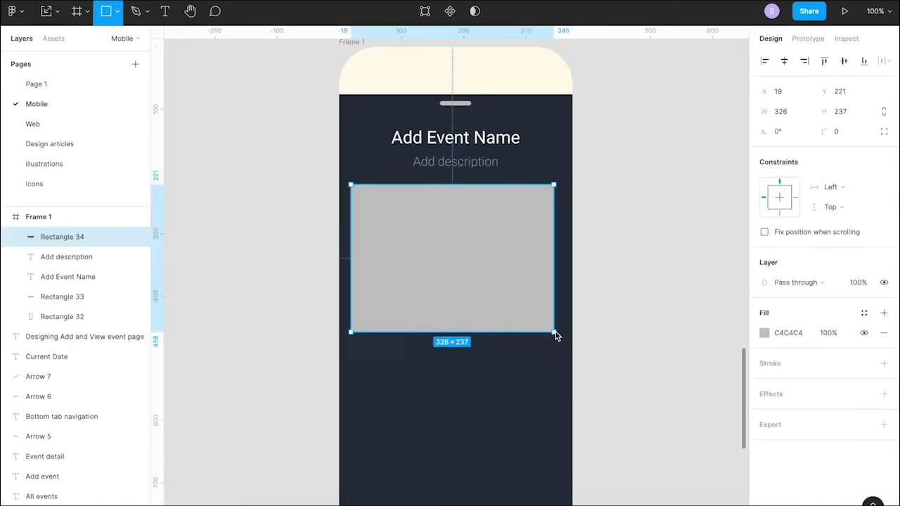
pyautogui.click(784, 60)
pyautogui.press('Escape')
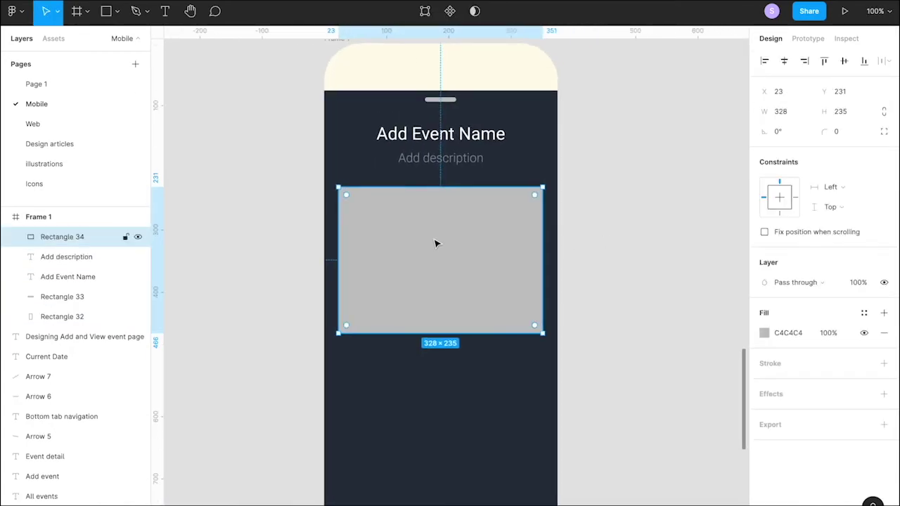
pyautogui.scroll(3, 436, 243)
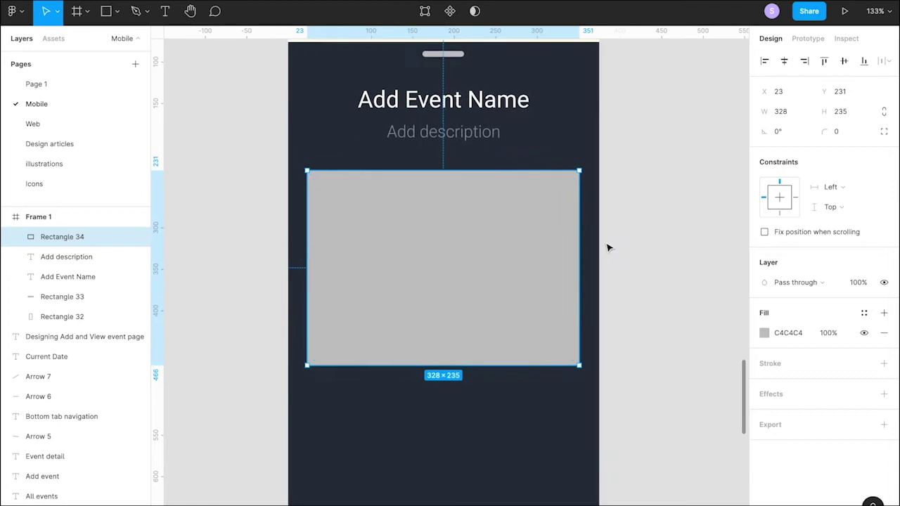
# Bring a copy of the three-avatar row onto the new card.
pyautogui.scroll(-5, 609, 248)
pyautogui.hscroll(4, 609, 248)
pyautogui.moveTo(627, 291); pyautogui.dragTo(271, 265)
pyautogui.scroll(4, 271, 264)
pyautogui.moveTo(363, 281); pyautogui.dragTo(346, 266)
# Set the card rectangle's corner radius to 40.
pyautogui.click(464, 221)
pyautogui.click(840, 131)
pyautogui.write('40')
pyautogui.click(619, 193)
# Fill the card rectangle with light yellow FDE68A.
pyautogui.click(476, 232)
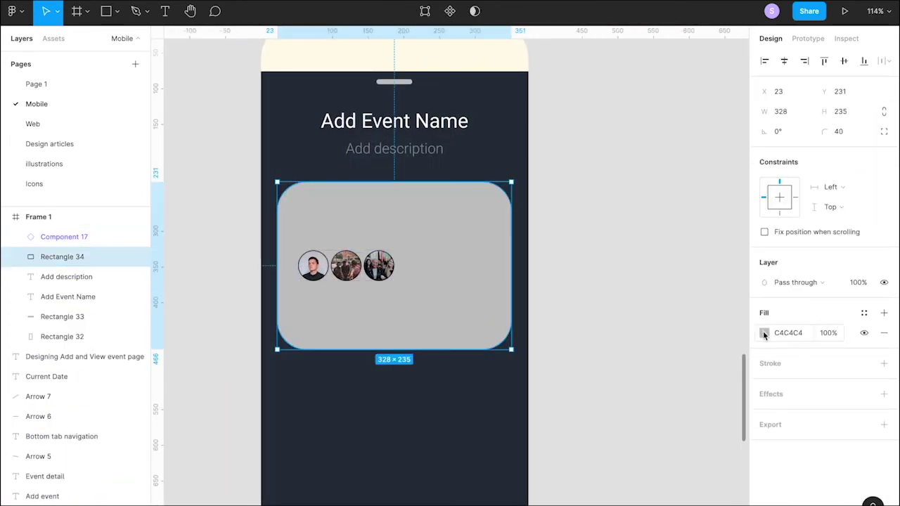
pyautogui.click(764, 333)
pyautogui.click(705, 474)
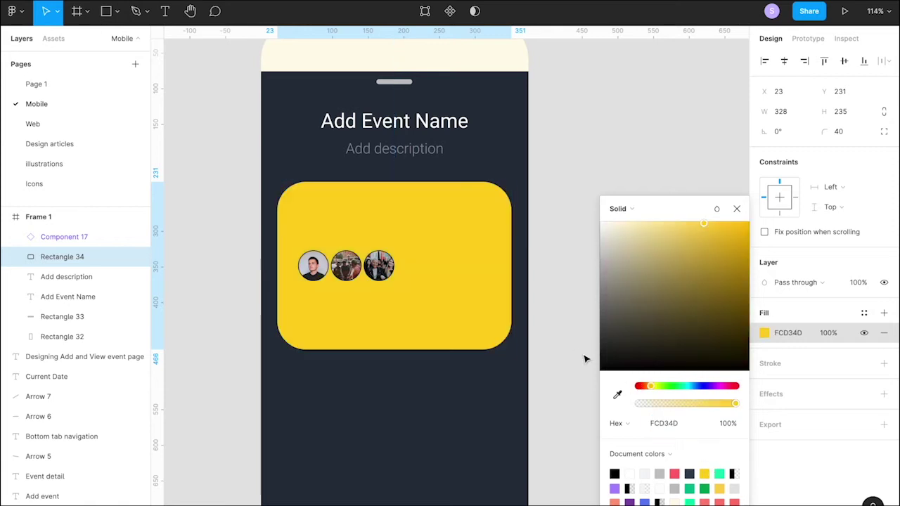
pyautogui.scroll(-2, 577, 353)
pyautogui.click(720, 488)
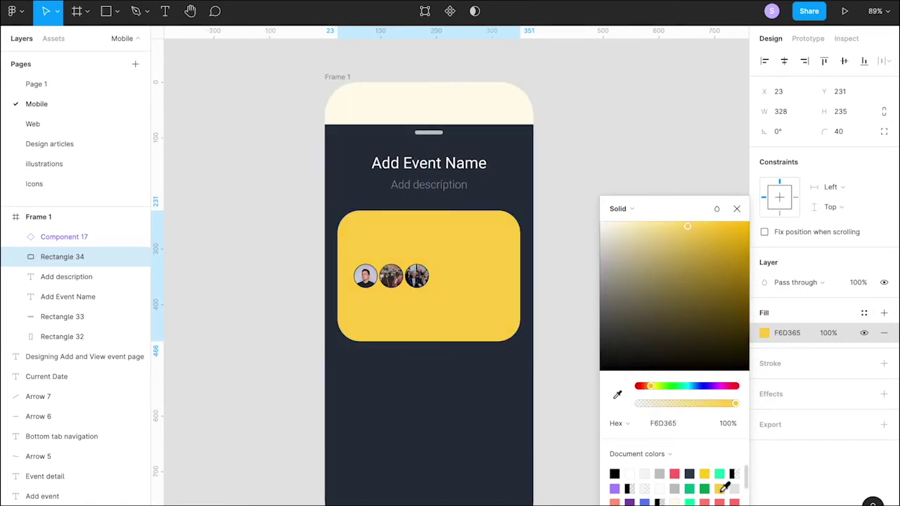
pyautogui.scroll(-2, 687, 485)
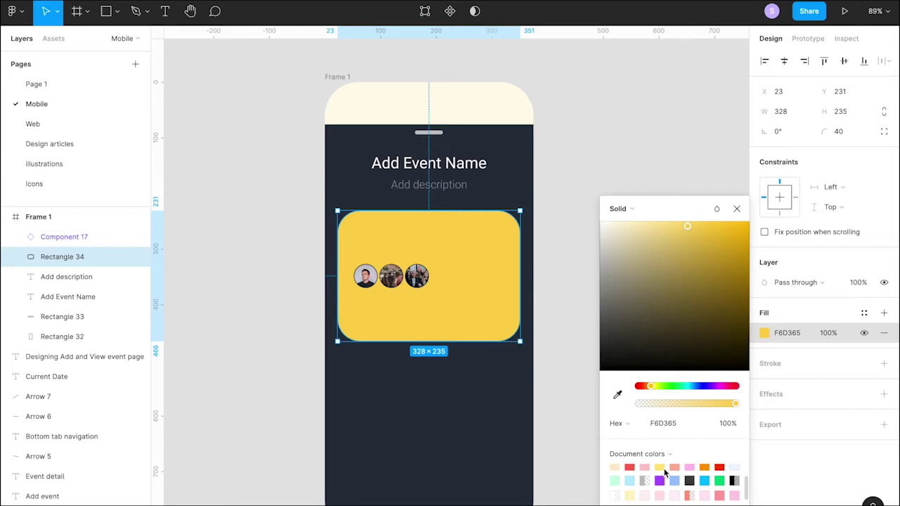
pyautogui.click(660, 467)
pyautogui.click(737, 210)
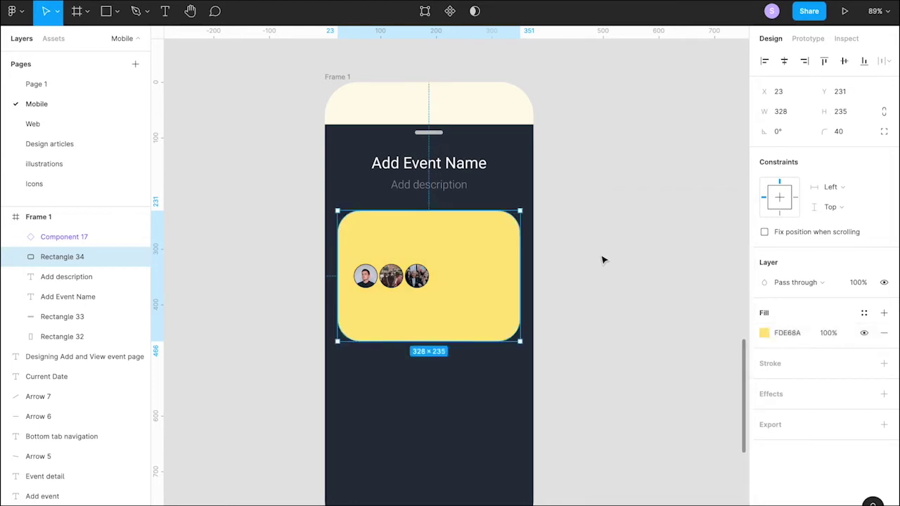
pyautogui.click(602, 259)
pyautogui.click(383, 284)
pyautogui.scroll(-1, 408, 333)
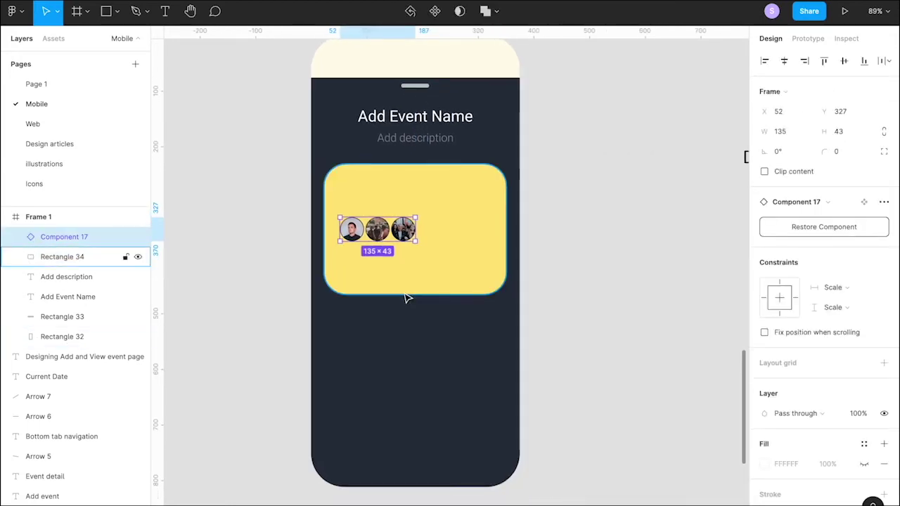
pyautogui.scroll(3, 415, 288)
pyautogui.click(432, 270)
pyautogui.doubleClick(431, 270)
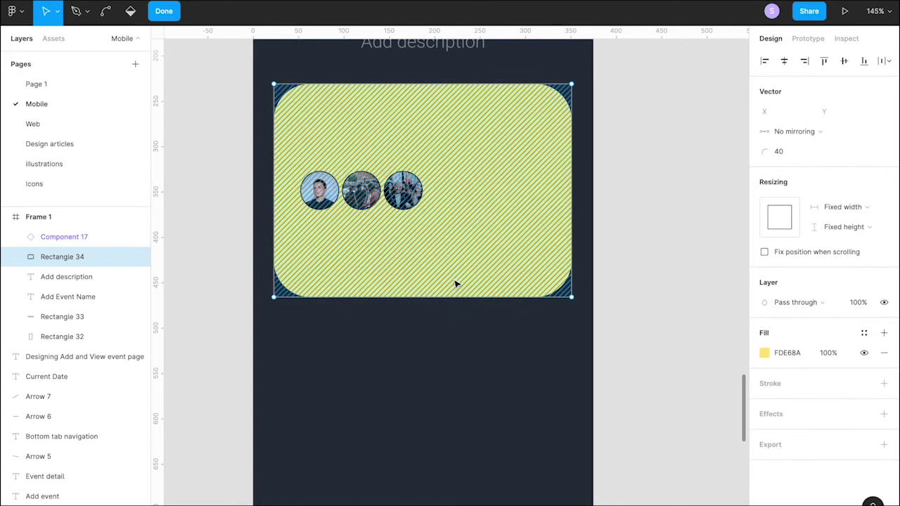
pyautogui.press('Escape')
pyautogui.click(638, 234)
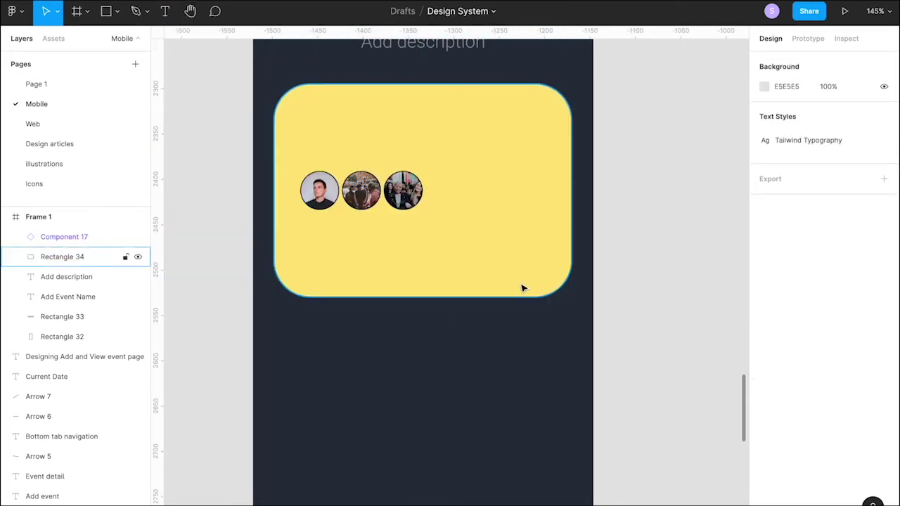
pyautogui.scroll(-3, 388, 383)
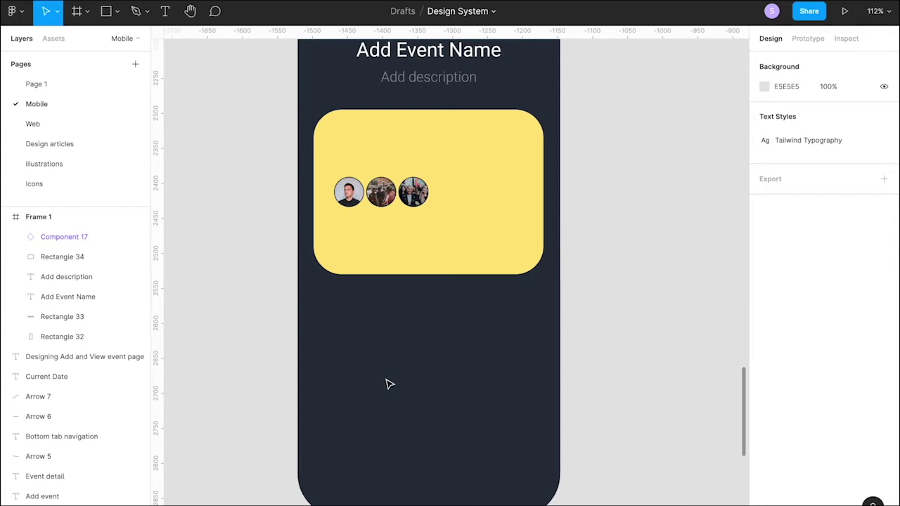
pyautogui.scroll(2, 390, 384)
pyautogui.scroll(-2, 390, 384)
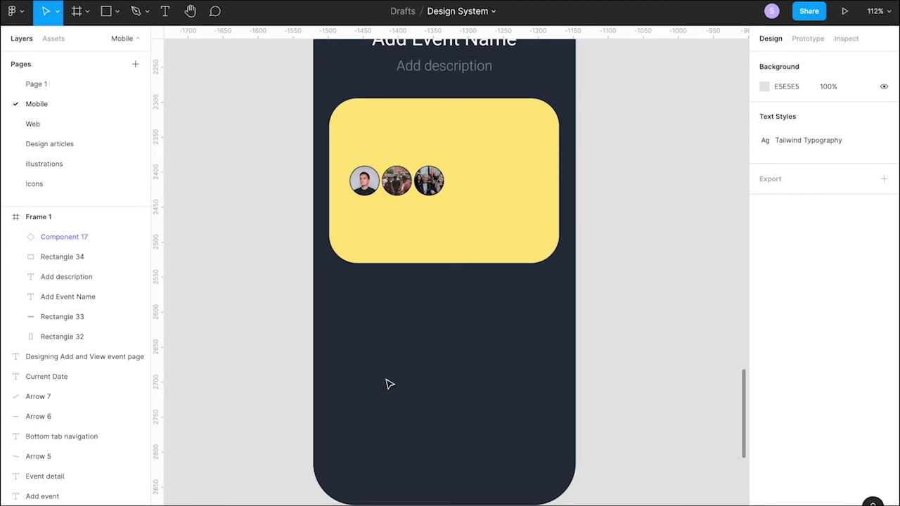
pyautogui.scroll(2, 391, 383)
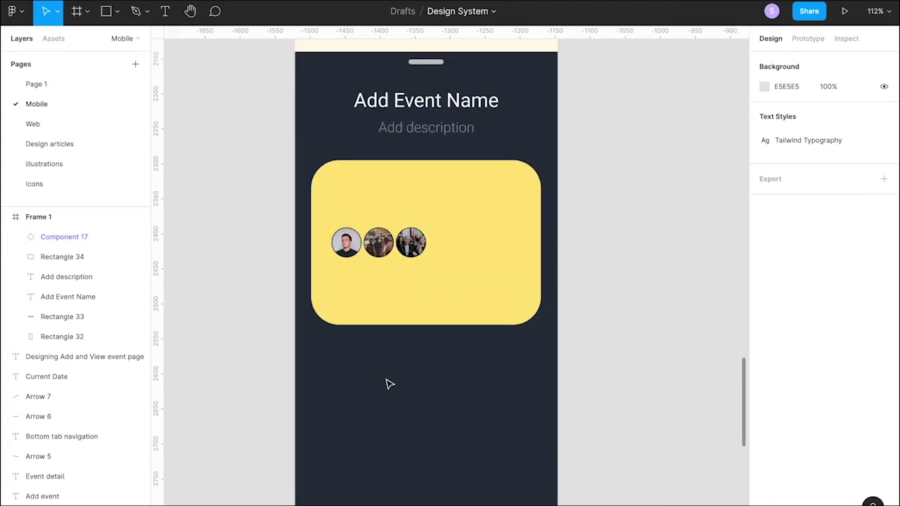
# Move the avatar row toward the card's middle and add a rounded rectangle about 286 by 95 near the frame's lower end.
pyautogui.click(387, 249)
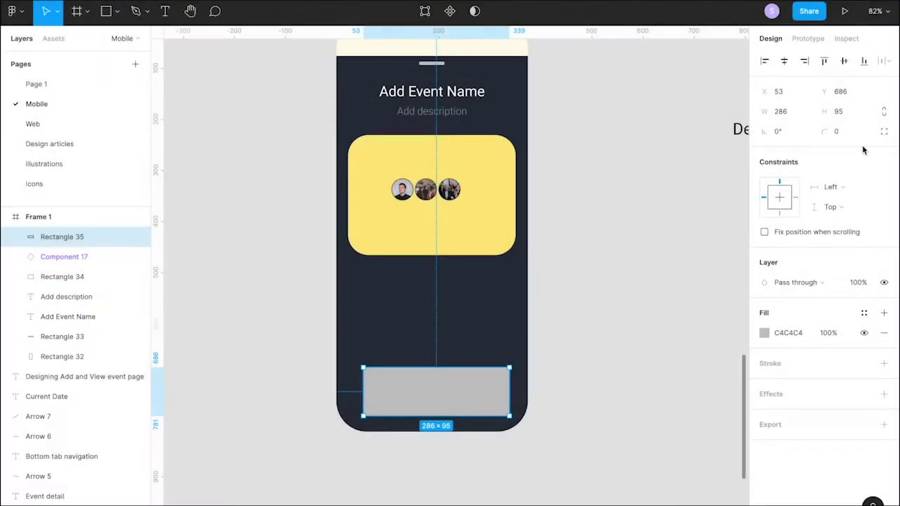
pyautogui.press('Return')
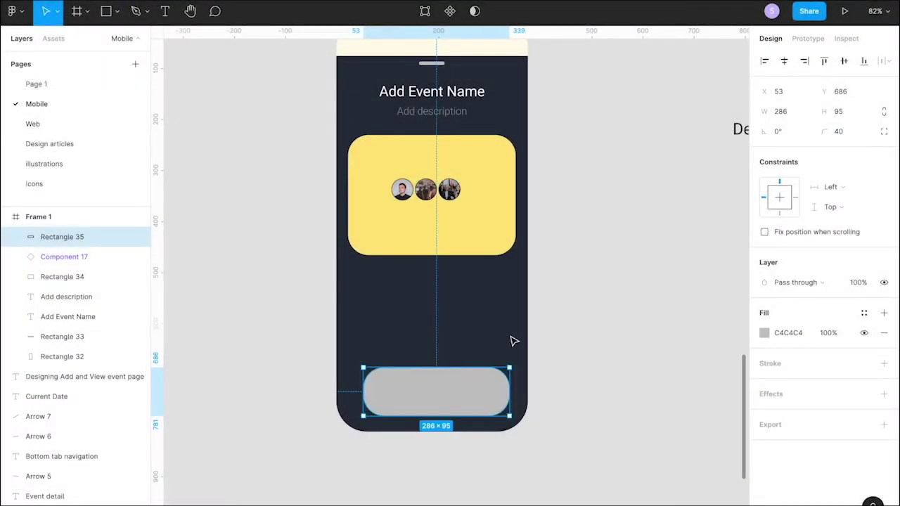
pyautogui.moveTo(438, 386); pyautogui.dragTo(418, 387)
pyautogui.write('60')
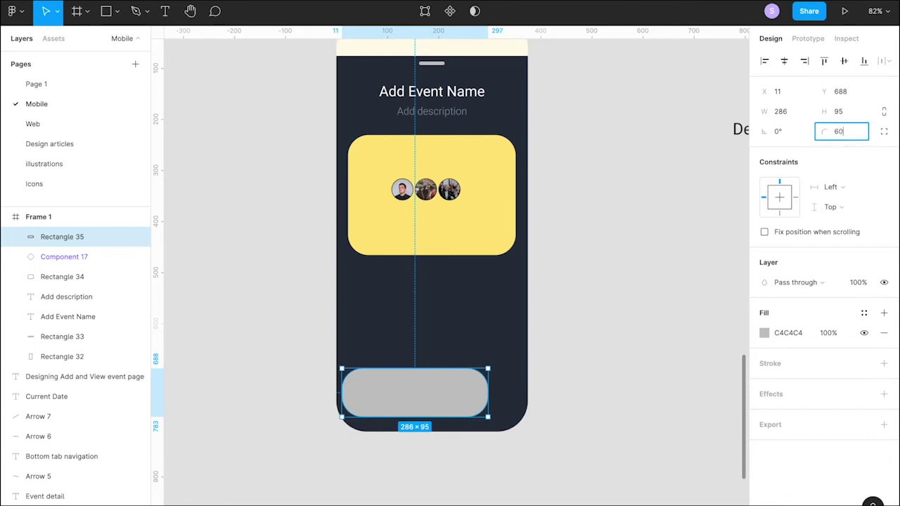
pyautogui.press('Return')
pyautogui.moveTo(423, 404); pyautogui.dragTo(434, 404)
pyautogui.click(485, 171)
pyautogui.click(449, 413)
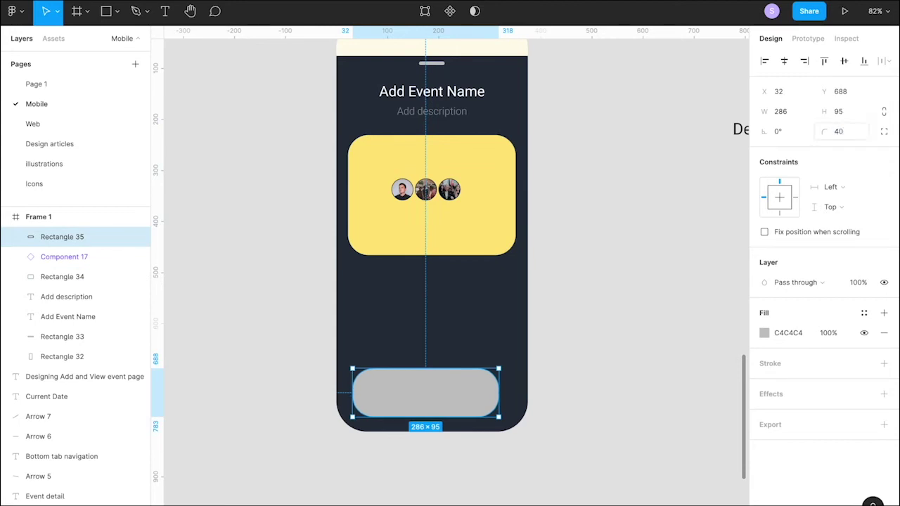
# Widen the lower rectangle to 328 so it lines up with the card and set its corner radius to 20.
pyautogui.moveTo(451, 398); pyautogui.dragTo(444, 399)
pyautogui.moveTo(351, 391); pyautogui.dragTo(347, 391)
pyautogui.moveTo(500, 391); pyautogui.dragTo(515, 391)
pyautogui.click(838, 131)
pyautogui.write('20')
pyautogui.press('Return')
pyautogui.click(651, 285)
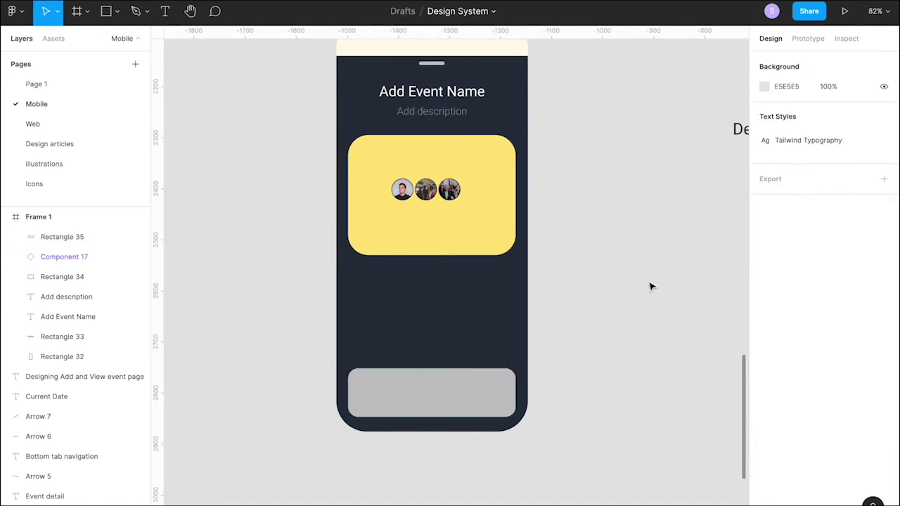
# Fill the lower rectangle with black 000000.
pyautogui.click(457, 393)
pyautogui.click(764, 333)
pyautogui.click(690, 474)
pyautogui.click(615, 475)
pyautogui.press('Escape')
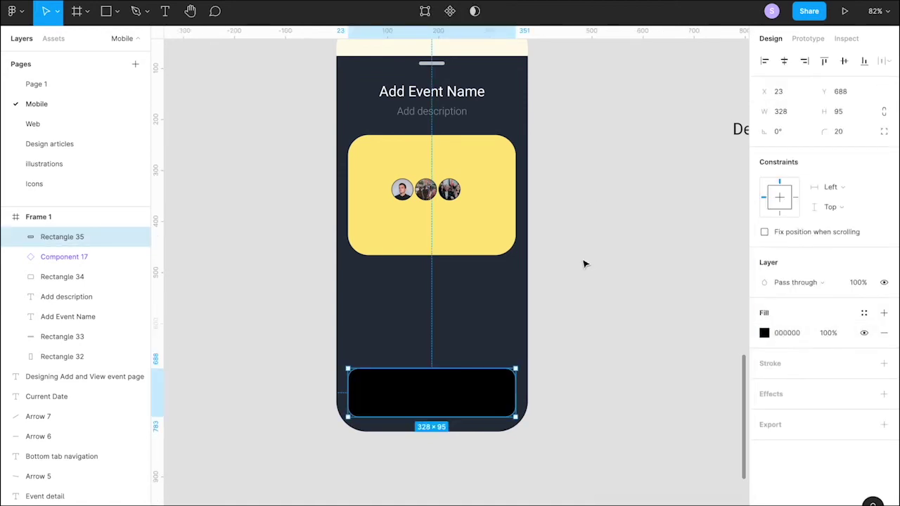
# Add the text "Create Event" on the black rectangle and fill it with FFFFFF.
pyautogui.press('t')
pyautogui.click(392, 398)
pyautogui.write('Create Event')
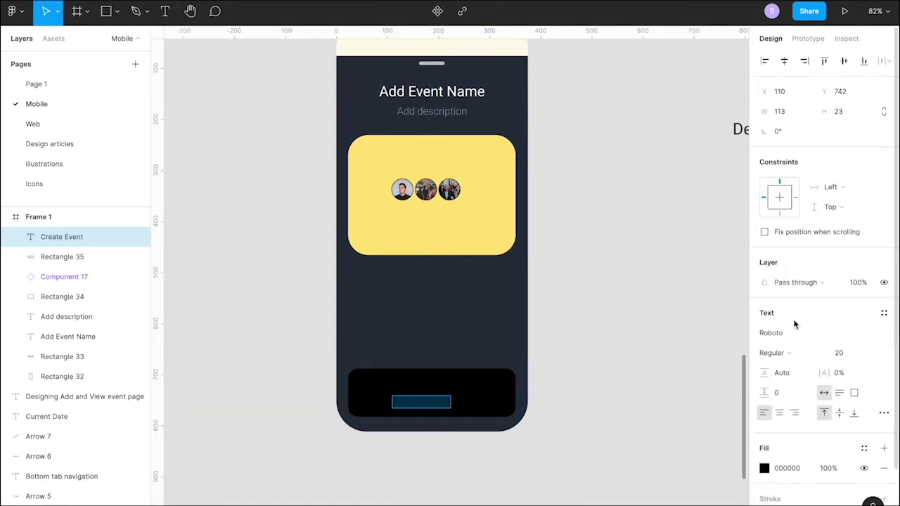
pyautogui.click(765, 468)
pyautogui.click(677, 426)
pyautogui.write('FFFFFF')
pyautogui.press('Return')
# Set the "Create Event" text size to 28 and centre the label within the black rectangle.
pyautogui.click(840, 352)
pyautogui.write('28')
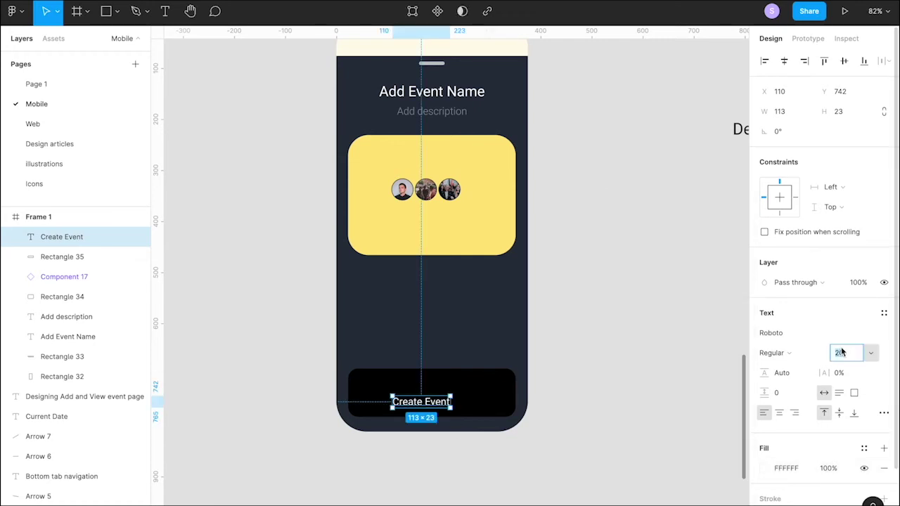
pyautogui.press('Return')
pyautogui.moveTo(440, 413); pyautogui.dragTo(440, 394)
pyautogui.hotkey('ctrl', 'z')
pyautogui.click(784, 61)
pyautogui.click(597, 295)
# Enlarge the "Create Event" label to size 36 and centre it on the button again.
pyautogui.click(488, 403)
pyautogui.click(464, 400)
pyautogui.click(837, 354)
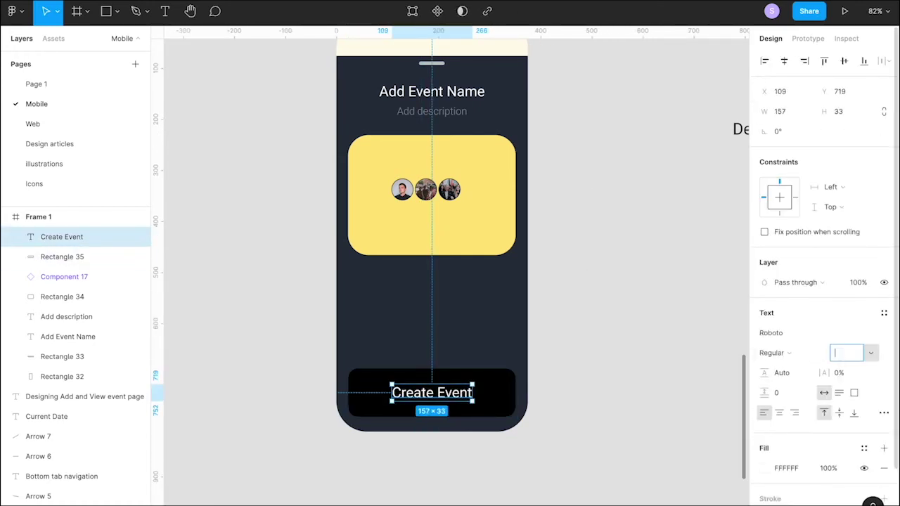
pyautogui.write('36')
pyautogui.press('Return')
pyautogui.moveTo(449, 400); pyautogui.dragTo(439, 401)
pyautogui.click(574, 324)
pyautogui.scroll(1, 575, 324)
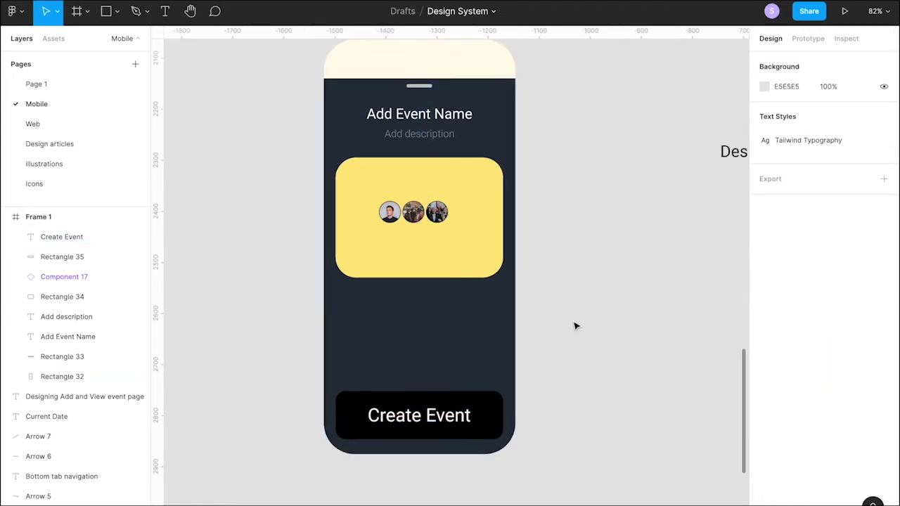
pyautogui.scroll(1, 454, 354)
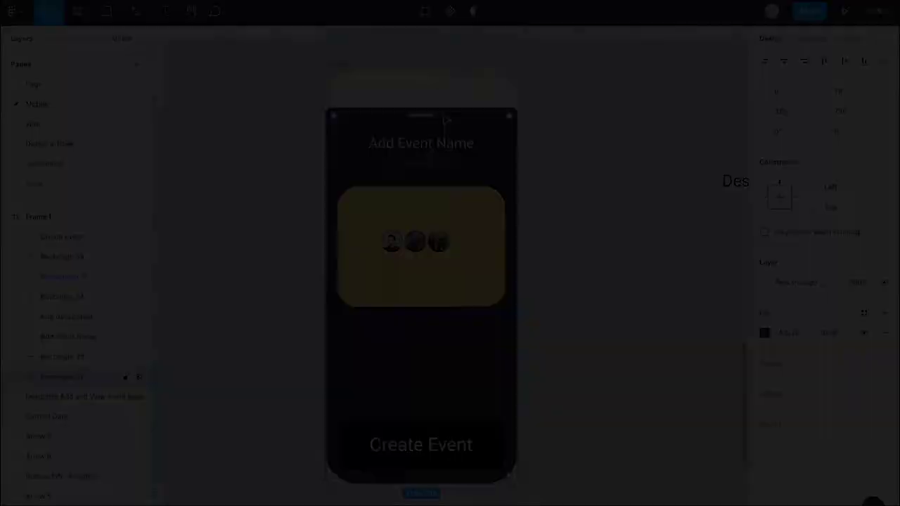
# Style the "Set Price" text with fill FFFFFF, Light weight and size 24.
pyautogui.write('1')
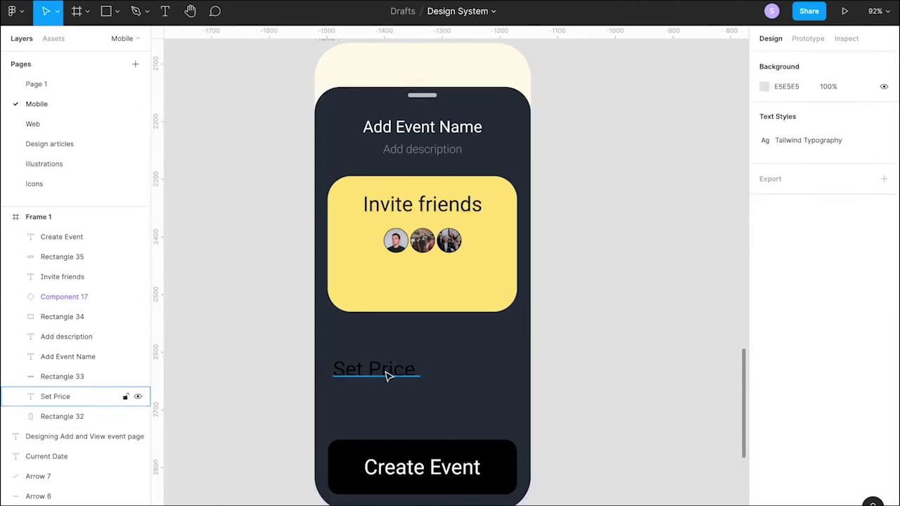
pyautogui.click(388, 373)
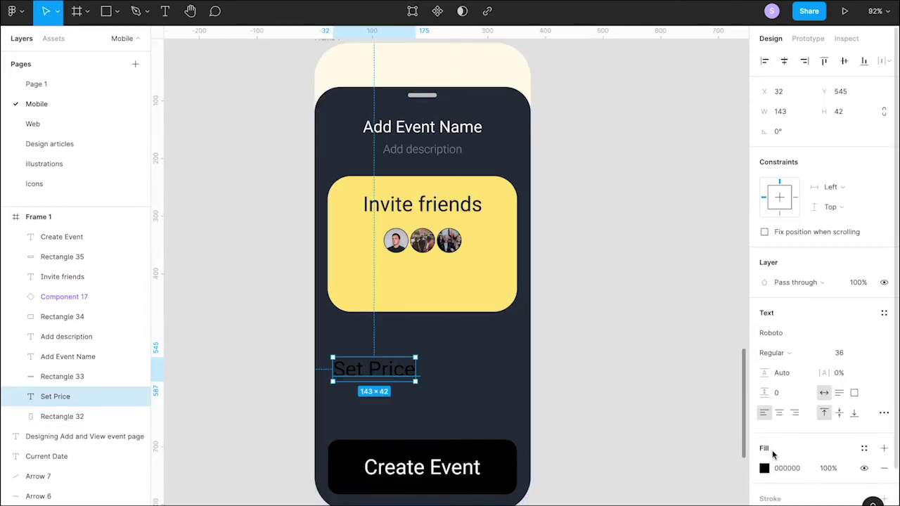
pyautogui.click(764, 450)
pyautogui.press('Escape')
pyautogui.click(776, 353)
pyautogui.click(781, 336)
pyautogui.click(840, 353)
pyautogui.write('24')
pyautogui.press('Return')
pyautogui.click(403, 339)
pyautogui.scroll(-1, 401, 337)
pyautogui.scroll(3, 404, 342)
pyautogui.press('l')
pyautogui.moveTo(316, 363); pyautogui.dragTo(576, 366)
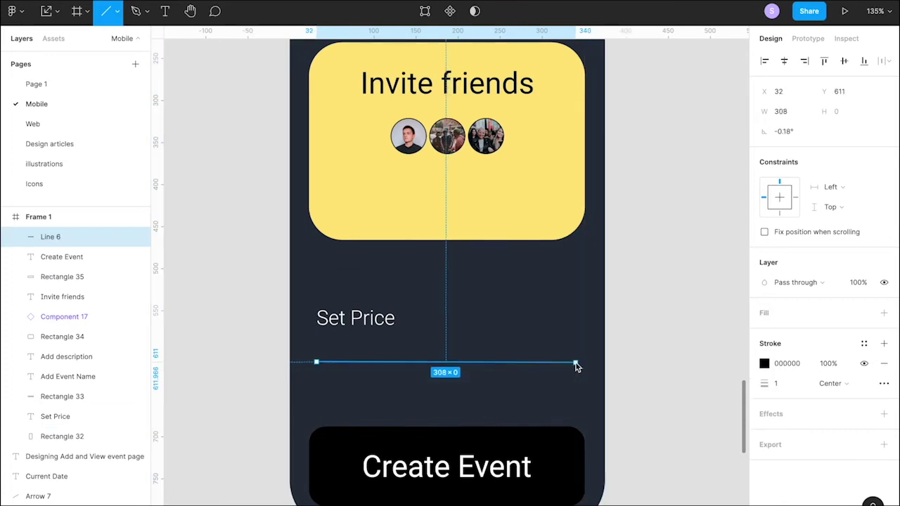
pyautogui.write('7')
pyautogui.press('Return')
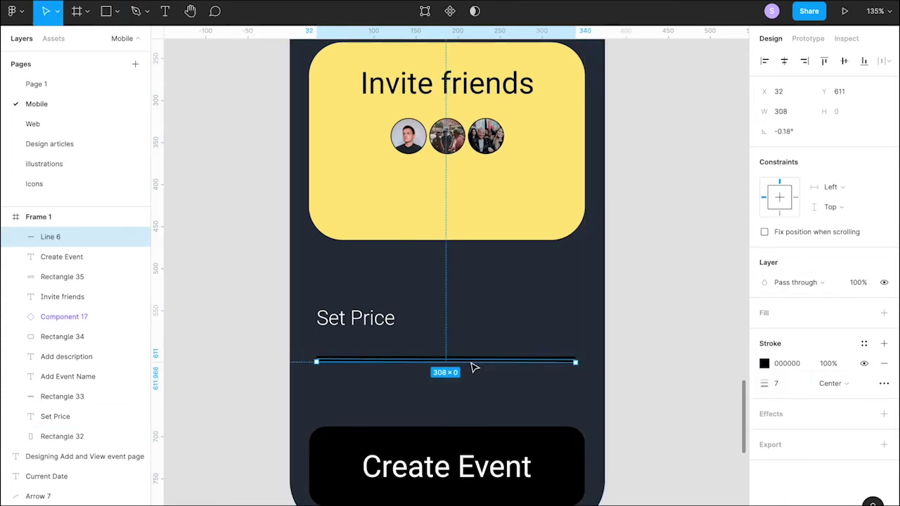
pyautogui.press('Delete')
# Draw a rectangle about 328 × 19 with corner radius 100 below "Set Price" as the slider track, and move the label up.
pyautogui.press('r')
pyautogui.moveTo(316, 362); pyautogui.dragTo(585, 376)
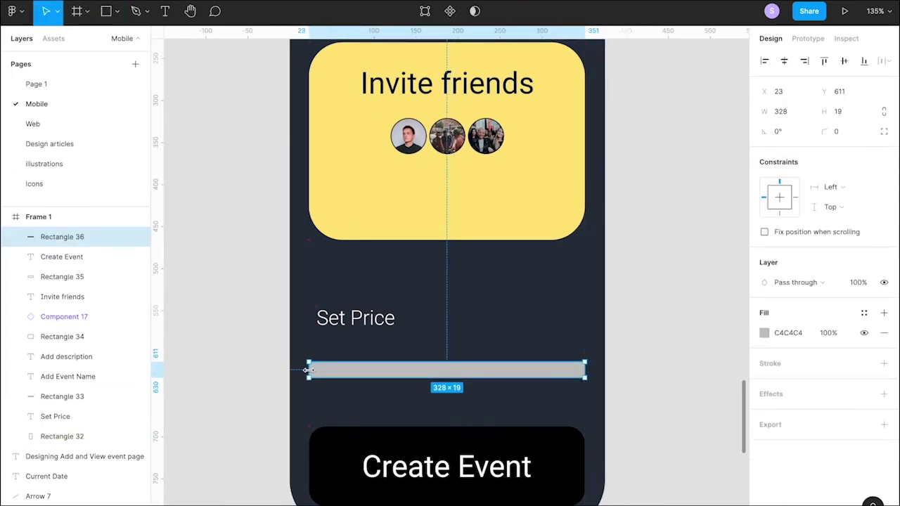
pyautogui.click(674, 244)
pyautogui.moveTo(340, 327); pyautogui.dragTo(350, 299)
pyautogui.press('l')
pyautogui.moveTo(381, 329); pyautogui.dragTo(382, 406)
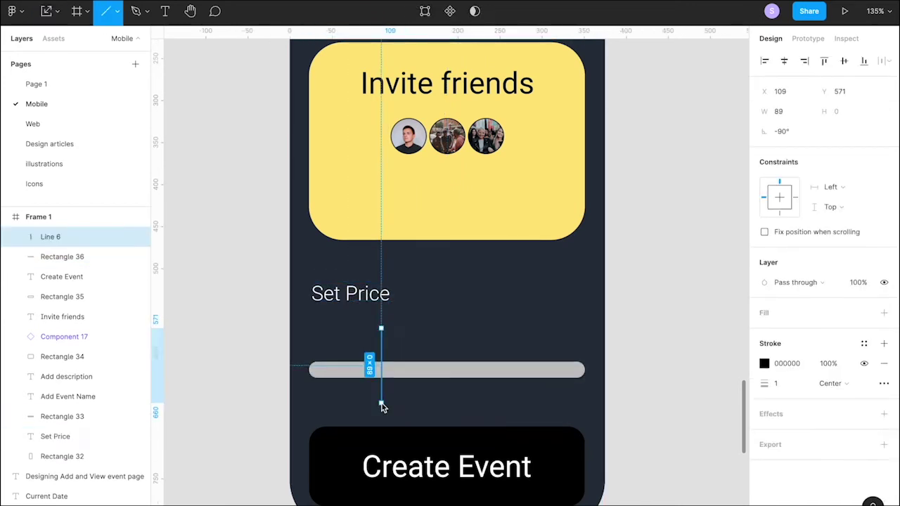
pyautogui.click(668, 211)
pyautogui.click(382, 356)
pyautogui.press('BackSpace')
# Draw a thin vertical rectangle about 6 × 95 with corner radius 100 crossing the slider track near its left end.
pyautogui.press('r')
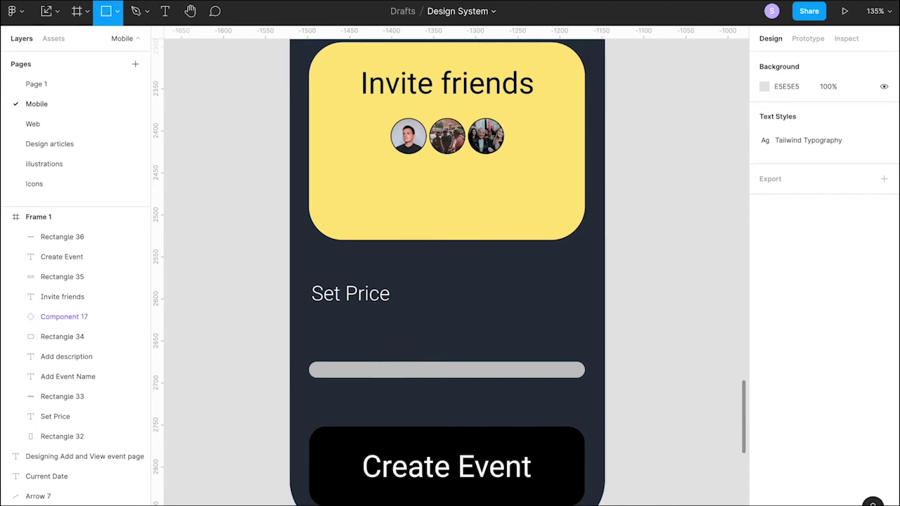
pyautogui.moveTo(375, 333); pyautogui.dragTo(381, 418)
pyautogui.click(689, 258)
# Fill the horizontal slider track with F3F4F6.
pyautogui.click(402, 370)
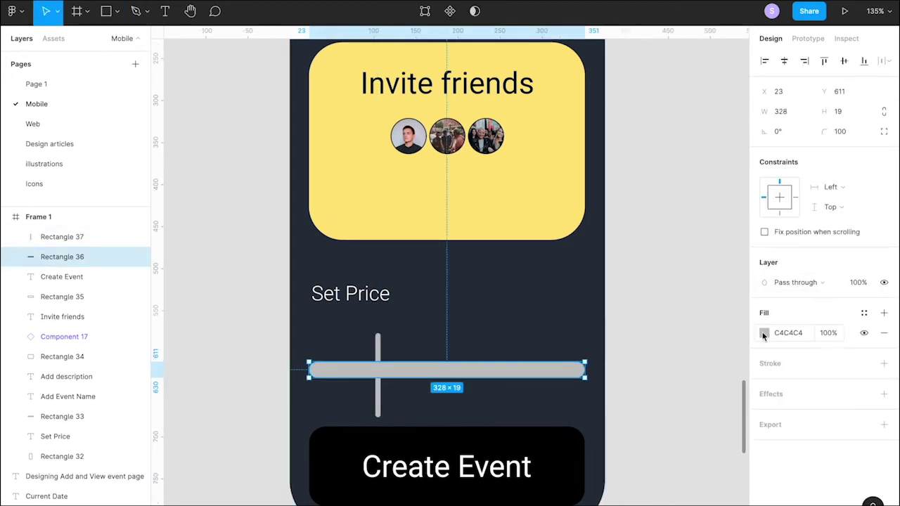
pyautogui.click(764, 333)
pyautogui.click(636, 474)
pyautogui.click(659, 475)
pyautogui.click(737, 210)
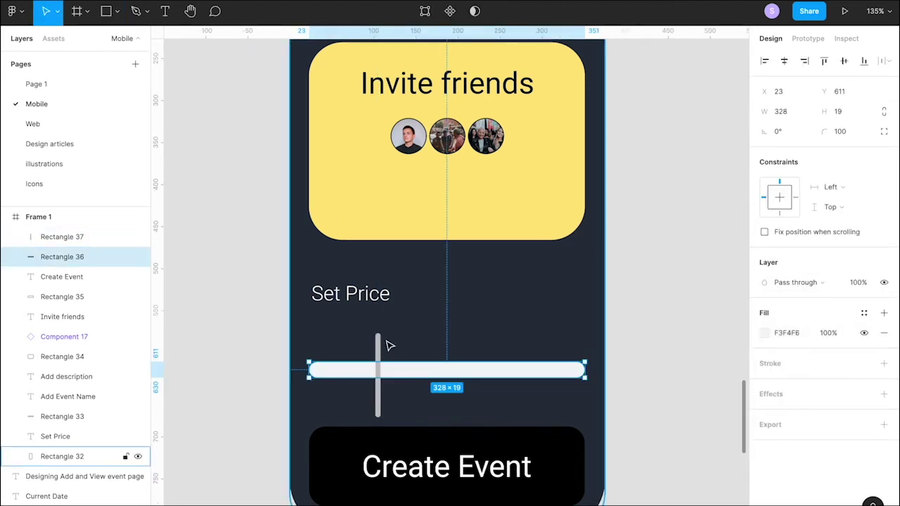
# Fill the vertical slider bar with FCD34D and nudge it upward.
pyautogui.click(378, 350)
pyautogui.click(764, 332)
pyautogui.click(705, 474)
pyautogui.click(738, 210)
pyautogui.click(704, 235)
pyautogui.click(378, 357)
pyautogui.press('Up')
pyautogui.hotkey('shift', 'Up')
# Set the slider track's height to 6.
pyautogui.click(403, 369)
pyautogui.click(840, 111)
pyautogui.write('9')
pyautogui.press('Return')
pyautogui.click(840, 111)
pyautogui.write('6')
pyautogui.press('Return')
pyautogui.click(696, 218)
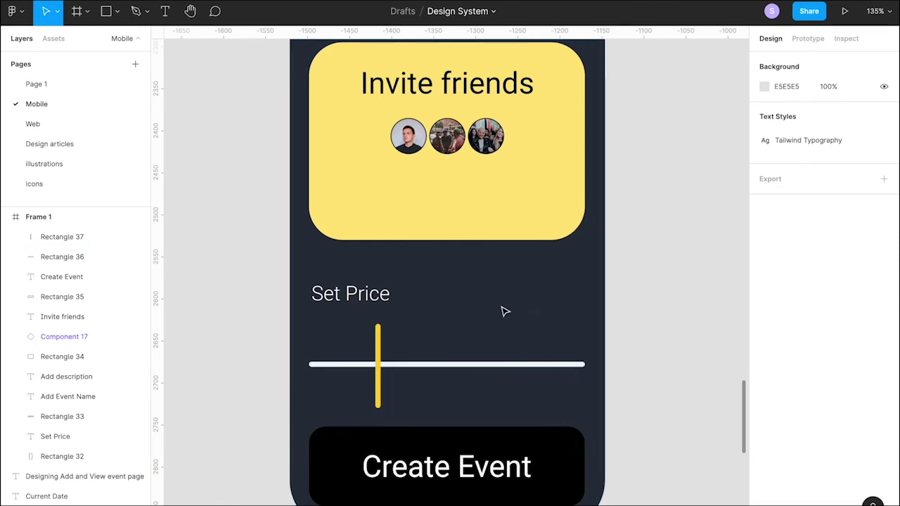
# Shorten the yellow bar, centre it vertically on the track, and move the "Set Price" label slightly up.
pyautogui.scroll(3, 338, 359)
pyautogui.click(392, 333)
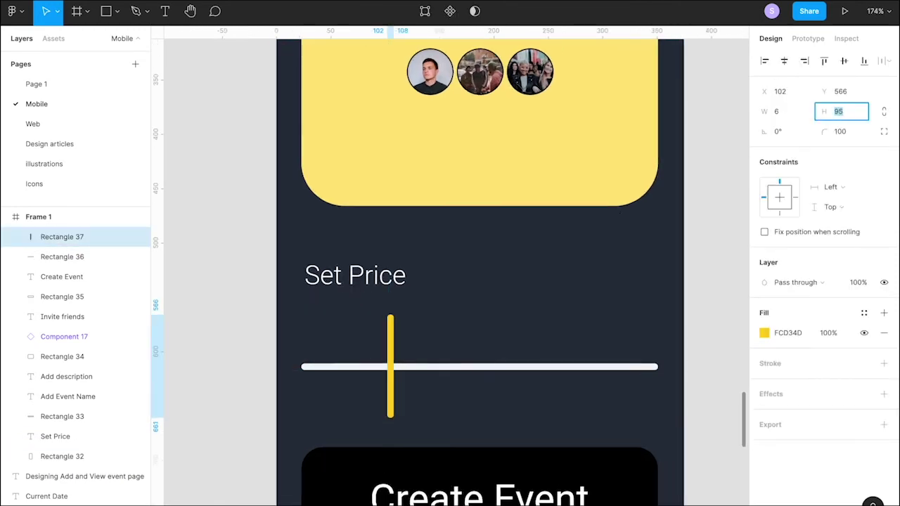
pyautogui.moveTo(396, 341); pyautogui.dragTo(397, 345)
pyautogui.moveTo(380, 277); pyautogui.dragTo(380, 264)
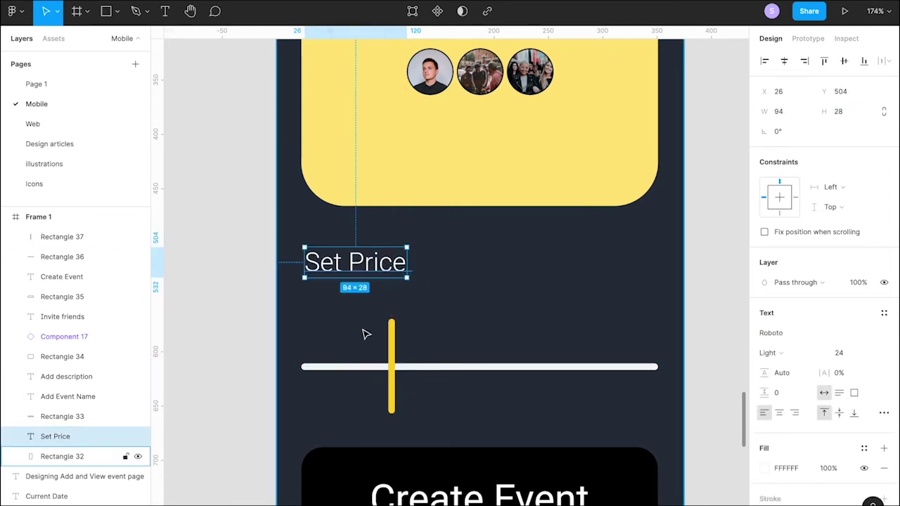
# Duplicate the yellow bar to its right and fill the copy with light grey.
pyautogui.click(393, 349)
pyautogui.moveTo(394, 349); pyautogui.dragTo(442, 352)
pyautogui.click(765, 333)
pyautogui.click(644, 474)
pyautogui.click(660, 474)
# Fill the slider track and the grey bar copy with 374151.
pyautogui.click(499, 367)
pyautogui.click(764, 332)
pyautogui.click(689, 474)
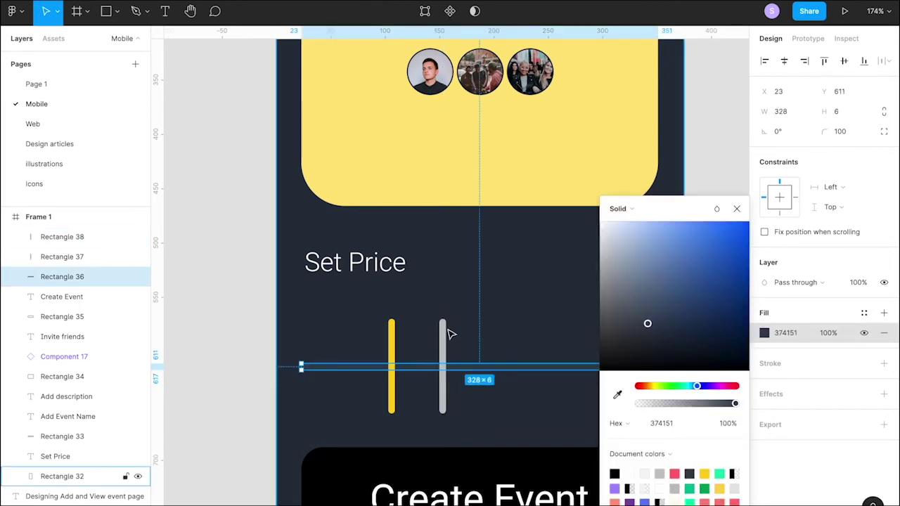
pyautogui.click(443, 337)
pyautogui.click(764, 333)
pyautogui.click(689, 474)
pyautogui.click(491, 358)
# Shorten the dark bar to a tick 50 high and duplicate it into three evenly spaced ticks on the track's right part.
pyautogui.click(442, 351)
pyautogui.moveTo(442, 414); pyautogui.dragTo(612, 360)
pyautogui.click(784, 63)
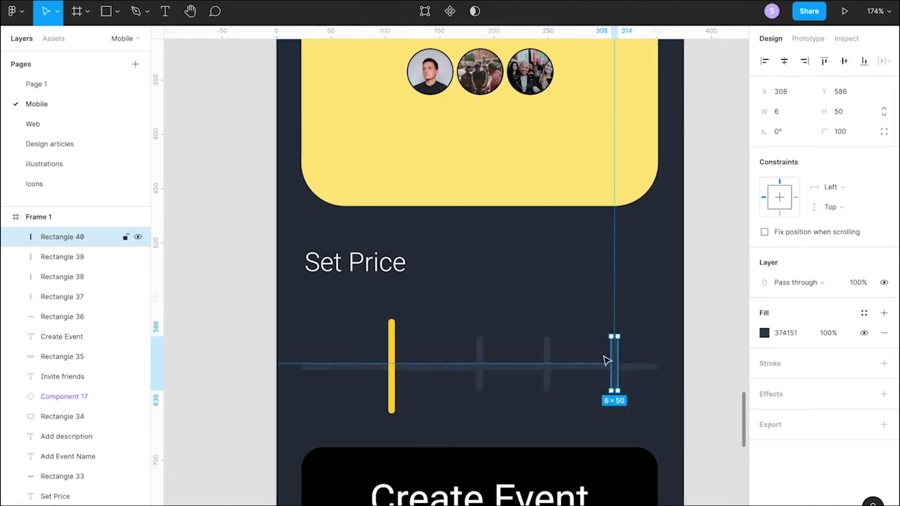
# Duplicate the tick twice toward the track's left end, placing one copy on each side of the yellow bar.
pyautogui.click(482, 358)
pyautogui.moveTo(482, 358); pyautogui.dragTo(426, 358)
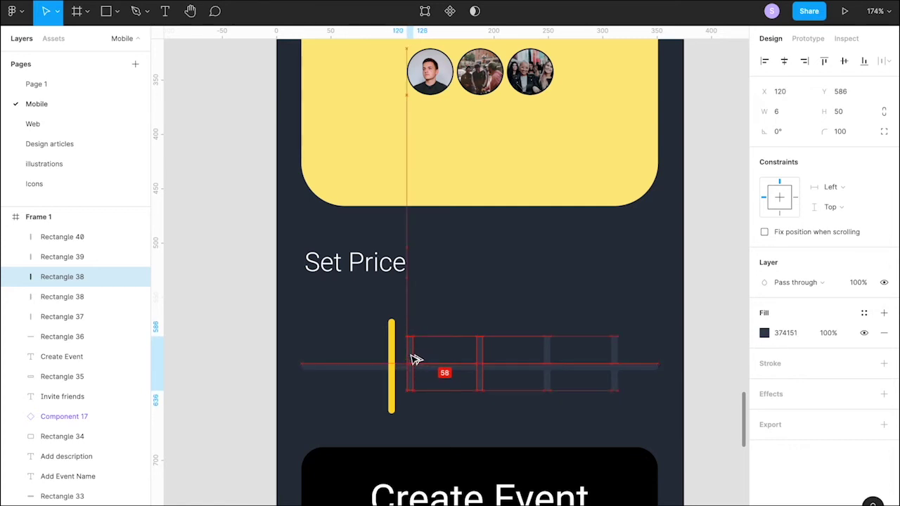
pyautogui.hotkey('ctrl', 'z')
pyautogui.moveTo(479, 358); pyautogui.dragTo(344, 356)
pyautogui.click(484, 287)
# Set the height of all five tick marks to 40 and centre them vertically on the track.
pyautogui.click(411, 357)
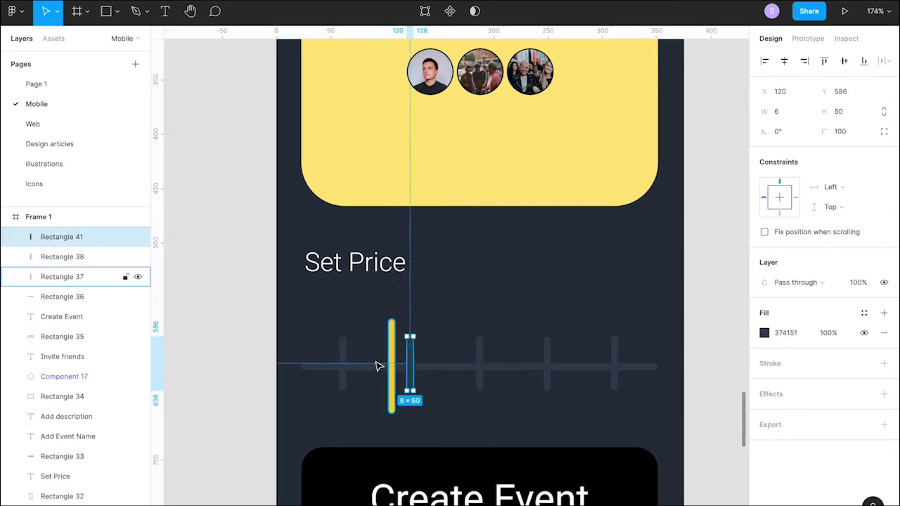
pyautogui.keyDown('shift'); pyautogui.click(343, 360); pyautogui.keyUp('shift')
pyautogui.keyDown('shift'); pyautogui.click(479, 359); pyautogui.keyUp('shift')
pyautogui.keyDown('shift'); pyautogui.click(547, 361); pyautogui.keyUp('shift')
pyautogui.keyDown('shift'); pyautogui.click(615, 355); pyautogui.keyUp('shift')
pyautogui.click(838, 111)
pyautogui.write('40')
pyautogui.press('Return')
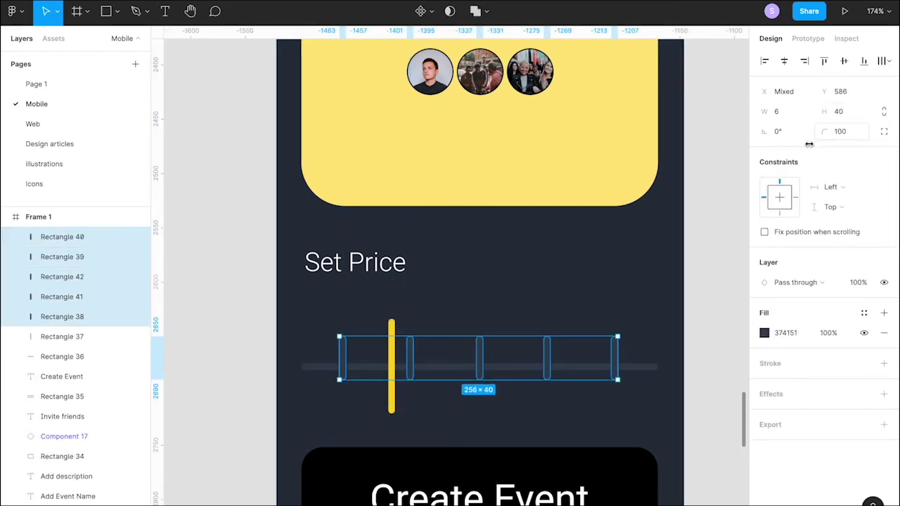
pyautogui.click(468, 277)
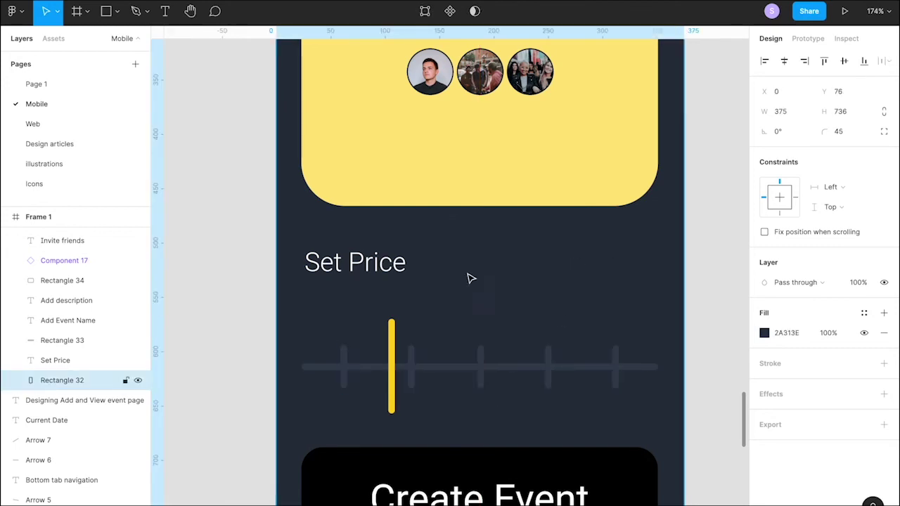
# Copy the plus icon from the Icons section for use on the Add event page.
pyautogui.scroll(-1, 414, 336)
pyautogui.click(384, 309)
pyautogui.click(431, 307)
pyautogui.scroll(-1, 383, 220)
pyautogui.click(380, 211)
pyautogui.scroll(-10, 393, 211)
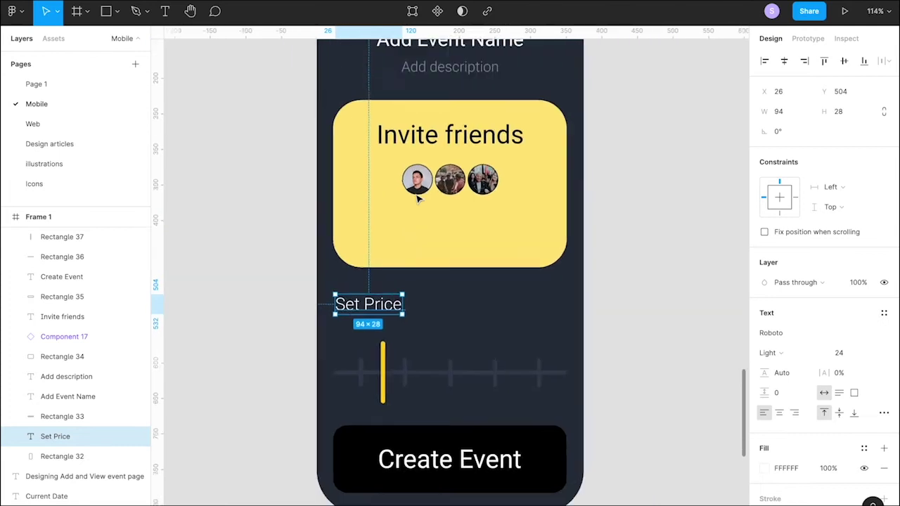
pyautogui.scroll(5, 362, 173)
pyautogui.click(363, 175)
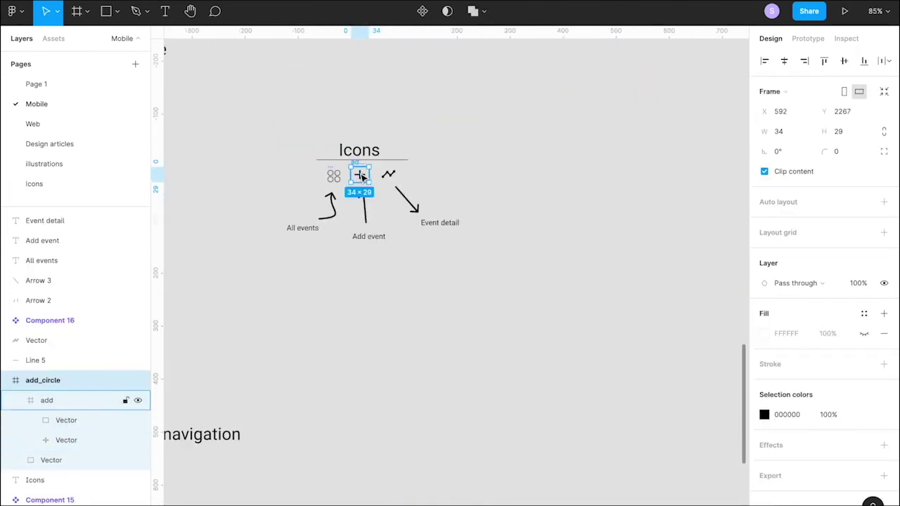
pyautogui.hscroll(-15, 422, 246)
pyautogui.scroll(5, 441, 259)
# Draw a 60 × 60 circle centred on the yellow card's bottom edge.
pyautogui.press('o')
pyautogui.moveTo(427, 211); pyautogui.dragTo(498, 287)
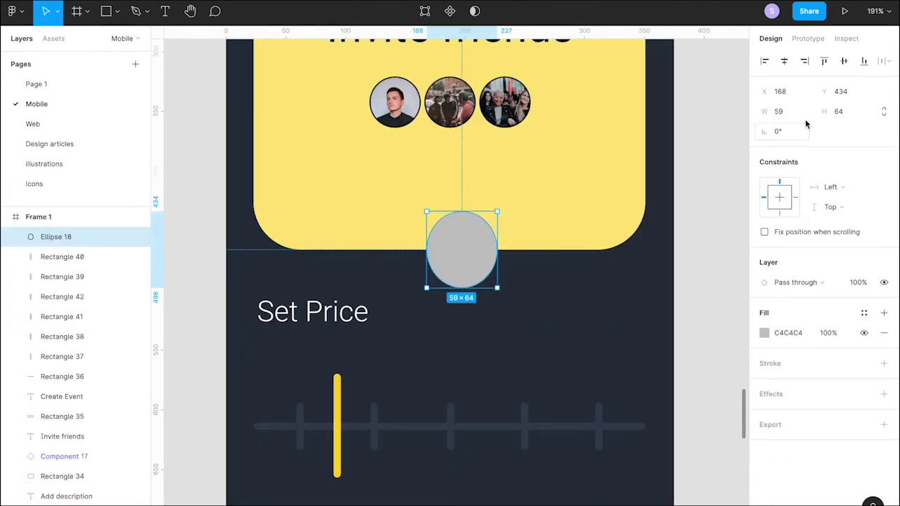
pyautogui.write('60')
pyautogui.press('Tab')
pyautogui.write('6')
# Paste the plus icon centred over the circle and fill the circle with 000000.
pyautogui.hotkey('ctrl', 'v')
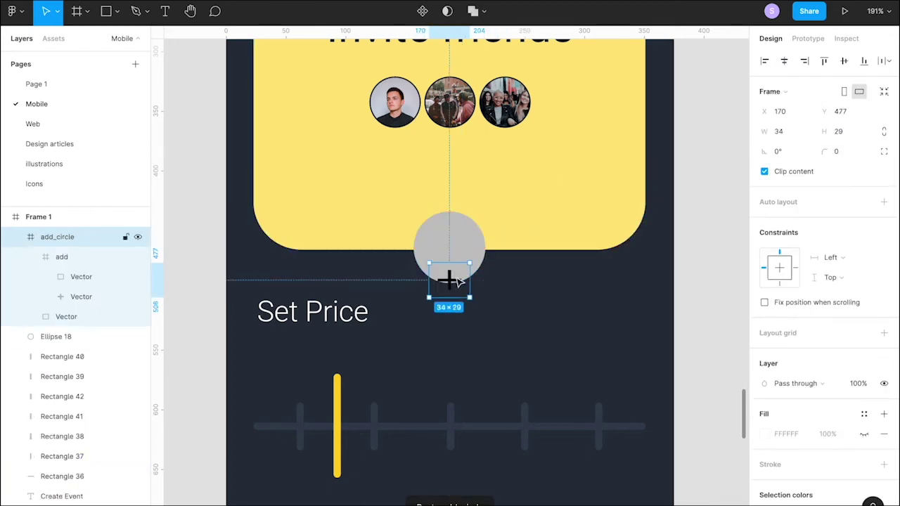
pyautogui.click(56, 336)
pyautogui.click(764, 332)
pyautogui.click(615, 474)
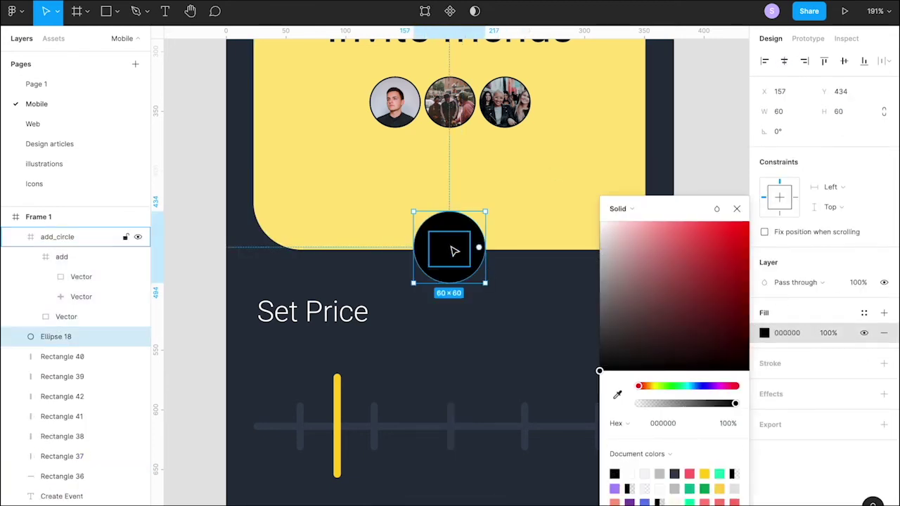
# Fill the plus icon's vector inside the black circle with white.
pyautogui.doubleClick(452, 250)
pyautogui.doubleClick(452, 250)
pyautogui.click(764, 333)
pyautogui.click(630, 474)
pyautogui.click(737, 209)
pyautogui.click(711, 195)
pyautogui.click(458, 230)
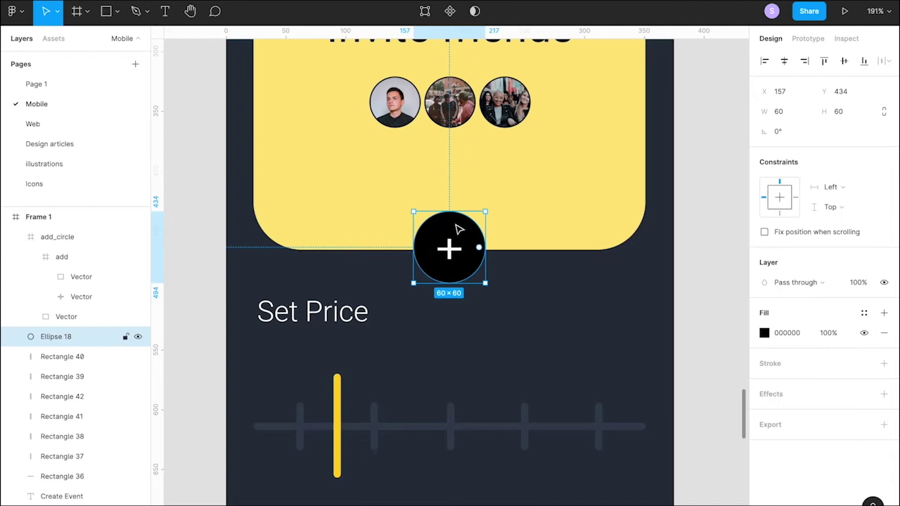
# Reshape the yellow card's bottom edge with added vector points to form a rounded notch around the plus button.
pyautogui.doubleClick(516, 231)
pyautogui.doubleClick(540, 279)
pyautogui.click(527, 238)
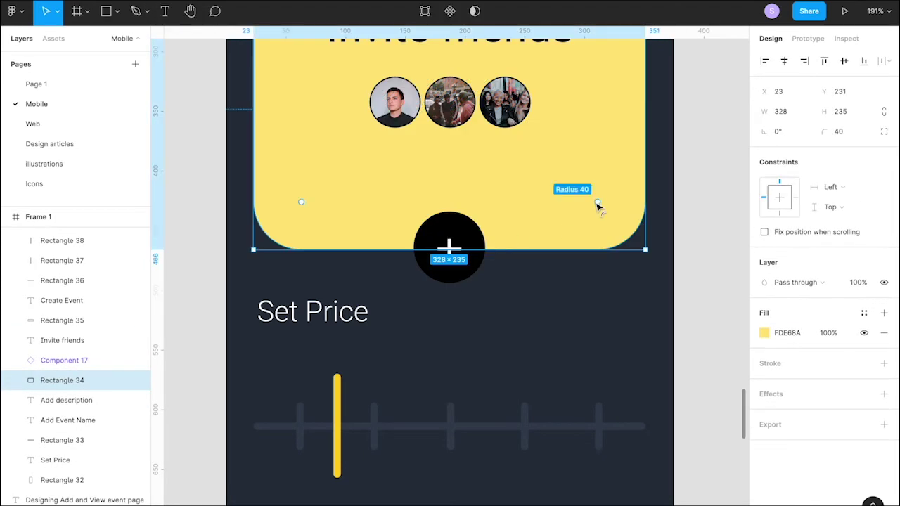
pyautogui.scroll(3, 492, 204)
pyautogui.doubleClick(308, 400)
pyautogui.click(270, 415)
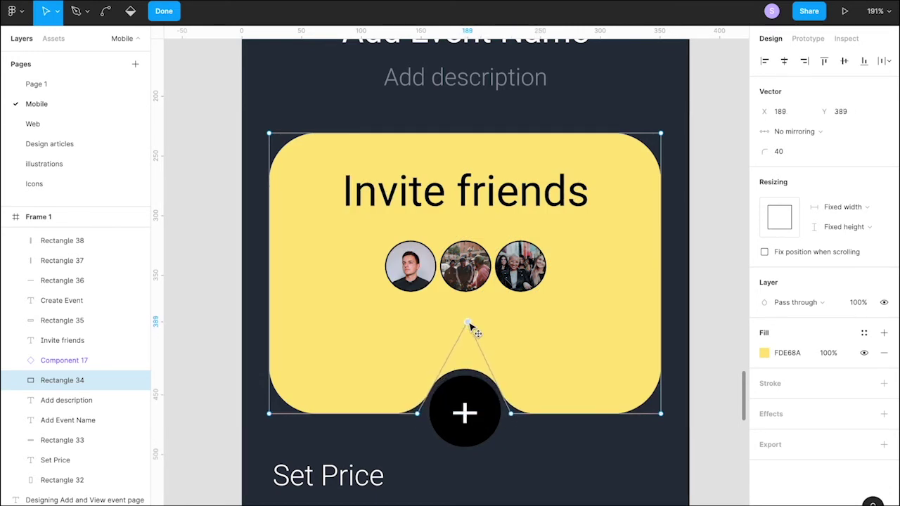
pyautogui.click(171, 12)
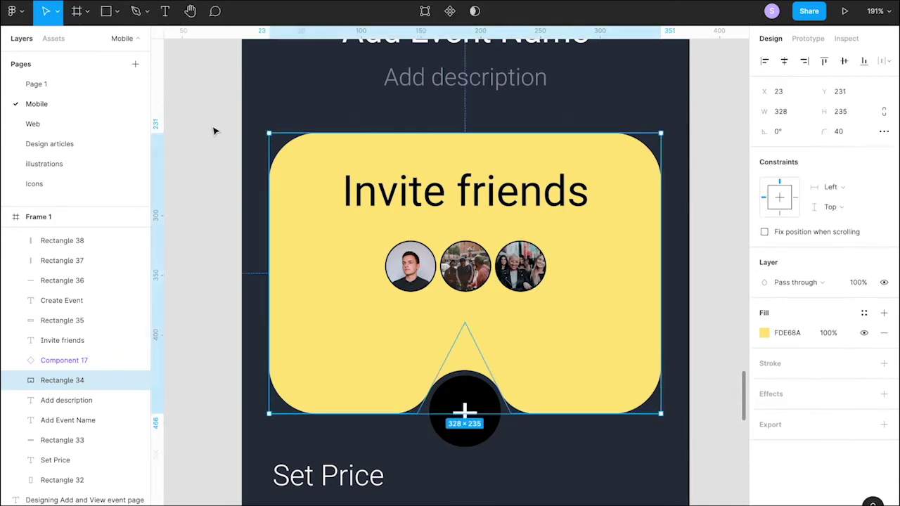
pyautogui.click(215, 131)
# Set the "Invite friends" text size to 28 and centre it again on the card.
pyautogui.scroll(-1, 416, 309)
pyautogui.click(481, 429)
pyautogui.scroll(-3, 483, 432)
pyautogui.scroll(-1, 482, 432)
pyautogui.click(449, 213)
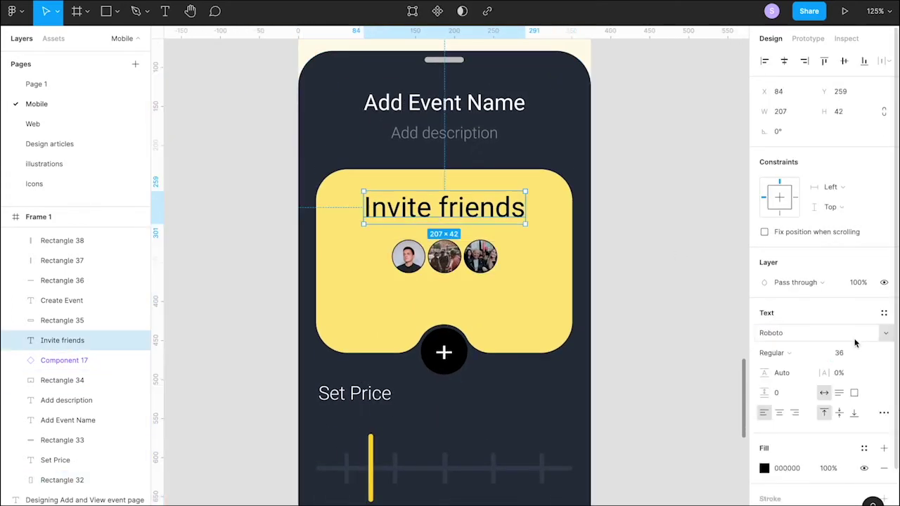
pyautogui.write('28')
pyautogui.press('Return')
pyautogui.moveTo(448, 205); pyautogui.dragTo(466, 213)
# Add the text "3 members" in size 18 centred below the avatars, and move the "Invite friends" title up.
pyautogui.press('t')
pyautogui.click(423, 296)
pyautogui.write('3  members')
pyautogui.press('Escape')
pyautogui.moveTo(500, 304); pyautogui.dragTo(459, 299)
pyautogui.press('Return')
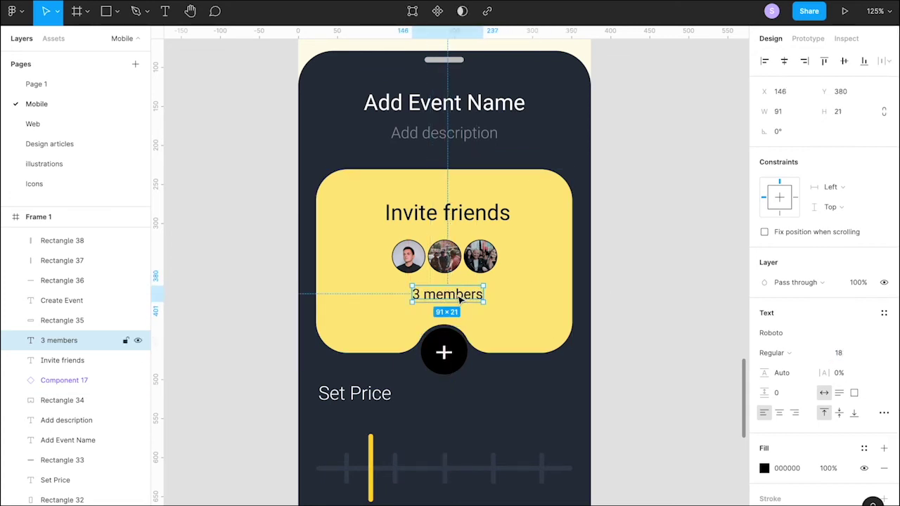
pyautogui.click(677, 205)
pyautogui.moveTo(455, 214); pyautogui.dragTo(446, 192)
pyautogui.click(670, 225)
pyautogui.click(649, 173)
# Add the text "$150" below the left end of the price slider.
pyautogui.scroll(-2, 649, 173)
pyautogui.click(362, 338)
pyautogui.scroll(3, 362, 338)
pyautogui.click(448, 322)
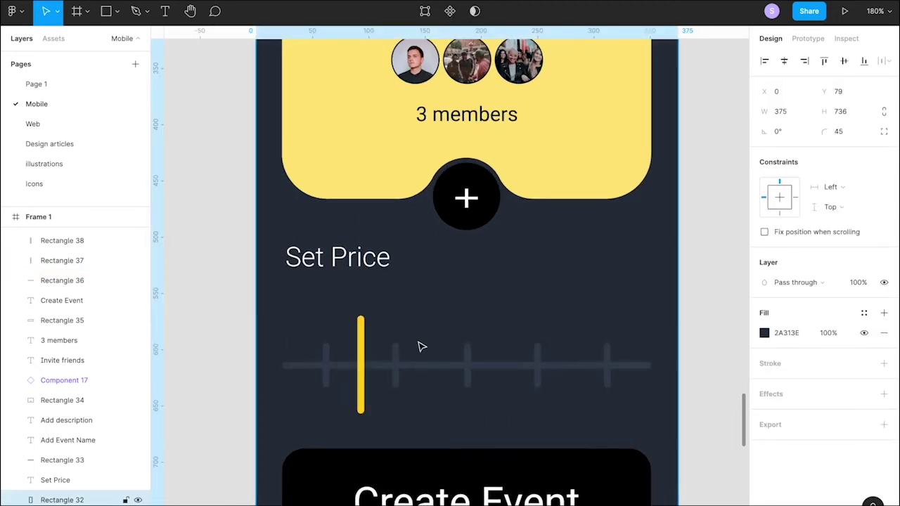
pyautogui.scroll(-2, 422, 347)
pyautogui.scroll(3, 346, 360)
pyautogui.press('t')
pyautogui.click(308, 371)
pyautogui.write('150')
pyautogui.press('BackSpace')
pyautogui.write('$')
pyautogui.click(498, 376)
# Set the "$150" label's size to 18 and position it just left of the yellow bar's lower end.
pyautogui.doubleClick(396, 386)
pyautogui.write('18')
pyautogui.press('Return')
pyautogui.moveTo(348, 373); pyautogui.dragTo(335, 351)
# Fill the "$150" label with C4C4C4 and reduce its size to 14.
pyautogui.click(764, 468)
pyautogui.click(661, 473)
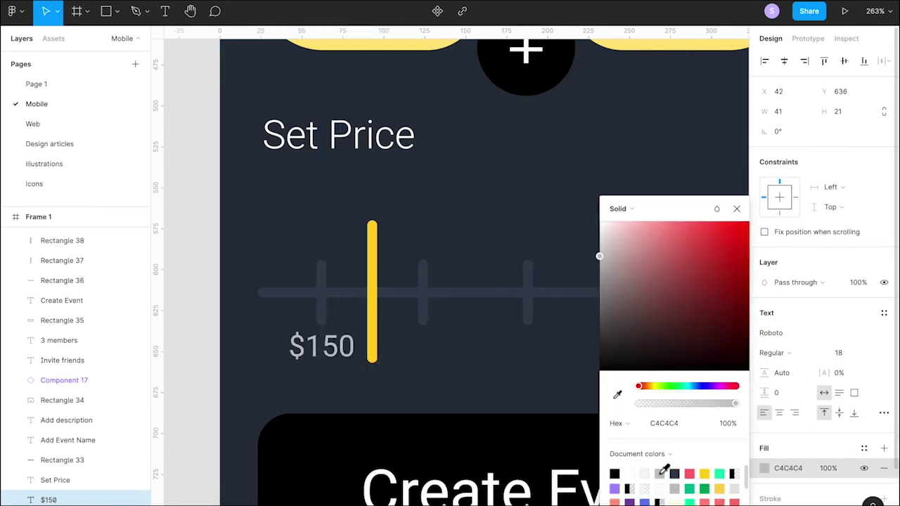
pyautogui.click(676, 474)
pyautogui.click(737, 209)
pyautogui.click(840, 353)
pyautogui.write('14')
pyautogui.press('Return')
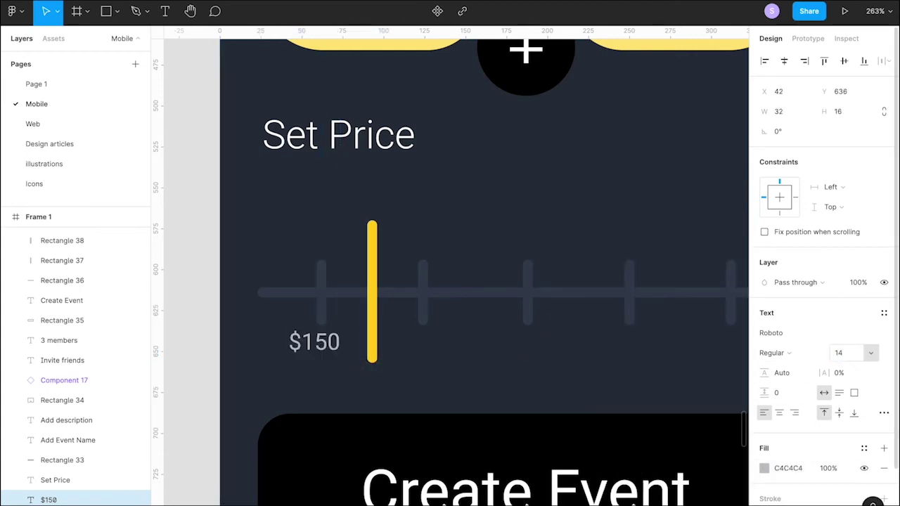
# Reduce the "$150" label's size to 10 and position it below the slider's first tick.
pyautogui.moveTo(325, 348); pyautogui.dragTo(330, 351)
pyautogui.click(840, 353)
pyautogui.write('10')
pyautogui.press('Return')
pyautogui.click(486, 376)
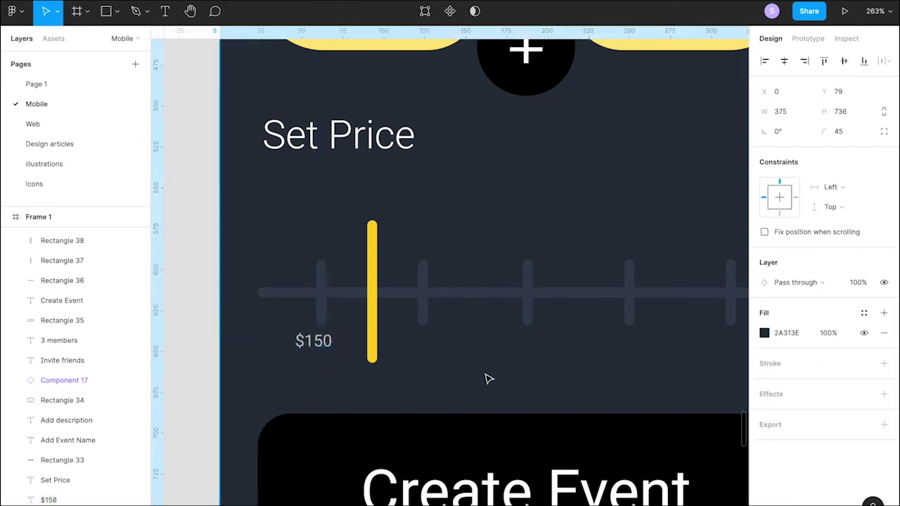
# Copy the price label under the next two ticks as "$200" and "$260", using text size 7.
pyautogui.scroll(-4, 487, 376)
pyautogui.scroll(5, 250, 334)
pyautogui.moveTo(239, 335); pyautogui.dragTo(524, 325)
pyautogui.click(838, 353)
pyautogui.write('7')
pyautogui.press('Return')
pyautogui.press('BackSpace')
pyautogui.write('6')
pyautogui.press('Escape')
# Copy the "$260" label under the fourth tick and change its text to "$320".
pyautogui.hscroll(2, 488, 351)
pyautogui.moveTo(440, 323); pyautogui.dragTo(577, 323)
pyautogui.doubleClick(577, 321)
pyautogui.write('320')
pyautogui.press('Home')
pyautogui.write('$')
pyautogui.press('Escape')
# Copy the "$320" label under the last tick and change its text to "$400".
pyautogui.hscroll(2, 577, 337)
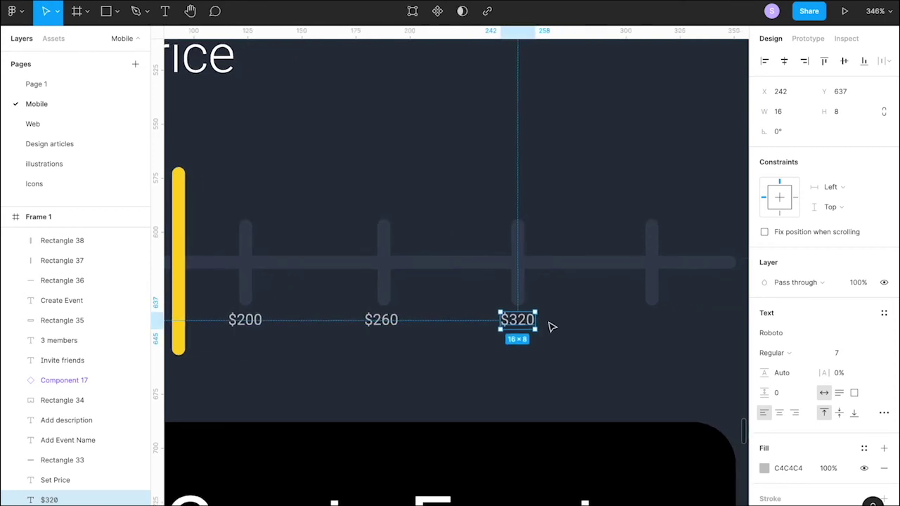
pyautogui.moveTo(519, 321); pyautogui.dragTo(655, 320)
pyautogui.doubleClick(655, 320)
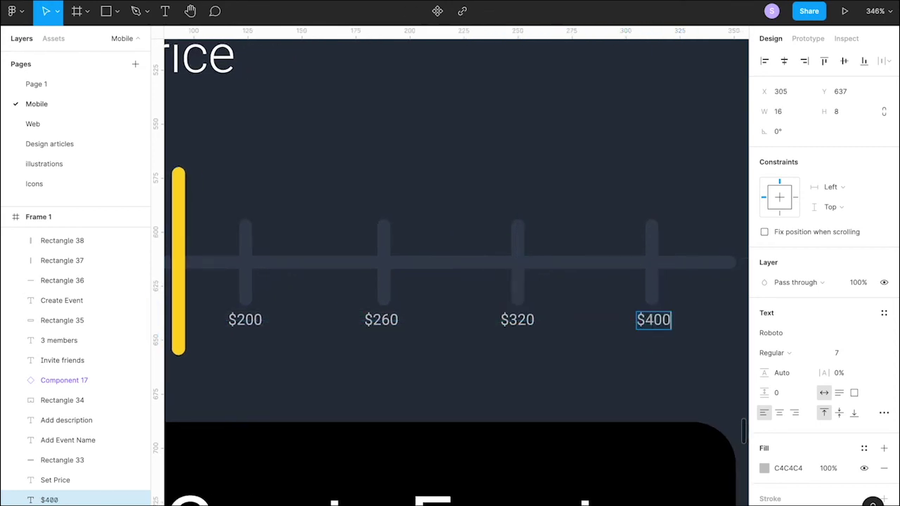
pyautogui.press('Escape')
# Move the "Set Price" title to the middle of the page, just below the plus button.
pyautogui.scroll(-5, 541, 373)
pyautogui.click(491, 381)
pyautogui.scroll(-1, 488, 373)
pyautogui.moveTo(326, 170); pyautogui.dragTo(467, 173)
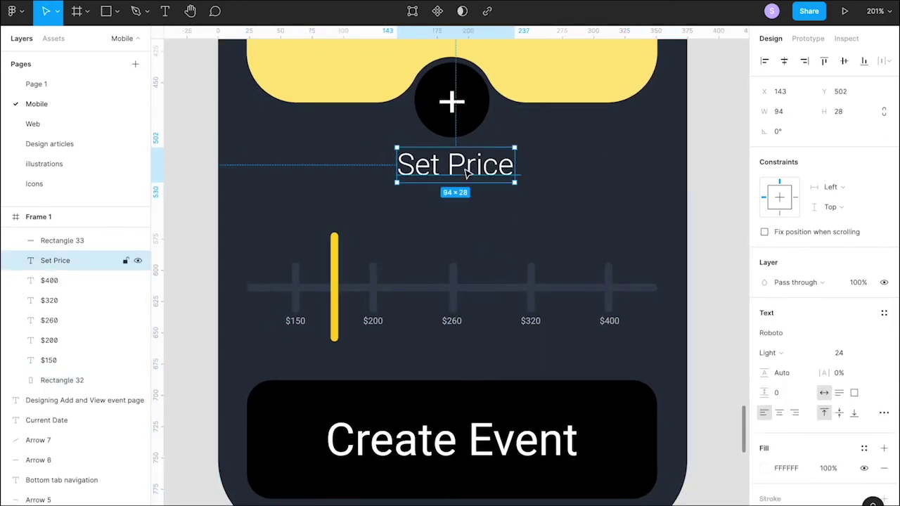
pyautogui.click(401, 218)
# Move the slider's line, ticks and price labels down slightly, and shift the yellow bar down to stay centred on the line.
pyautogui.click(283, 289)
pyautogui.click(372, 274)
pyautogui.keyDown('shift'); pyautogui.click(349, 287); pyautogui.keyUp('shift')
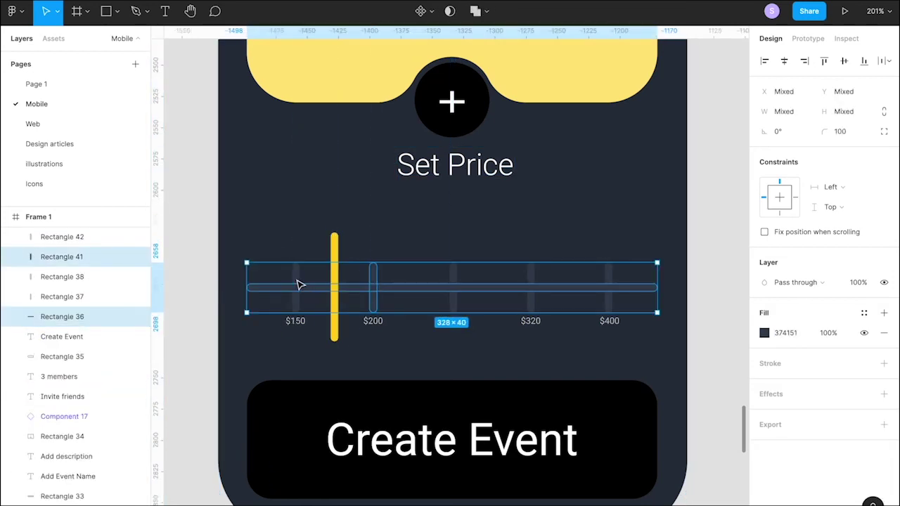
pyautogui.keyDown('shift'); pyautogui.click(299, 285); pyautogui.keyUp('shift')
pyautogui.keyDown('shift'); pyautogui.click(373, 321); pyautogui.keyUp('shift')
pyautogui.keyDown('shift'); pyautogui.click(611, 302); pyautogui.keyUp('shift')
pyautogui.keyDown('shift'); pyautogui.click(532, 296); pyautogui.keyUp('shift')
pyautogui.keyDown('shift'); pyautogui.click(455, 280); pyautogui.keyUp('shift')
pyautogui.moveTo(483, 277); pyautogui.dragTo(483, 287)
pyautogui.click(337, 258)
pyautogui.moveTo(338, 262); pyautogui.dragTo(336, 271)
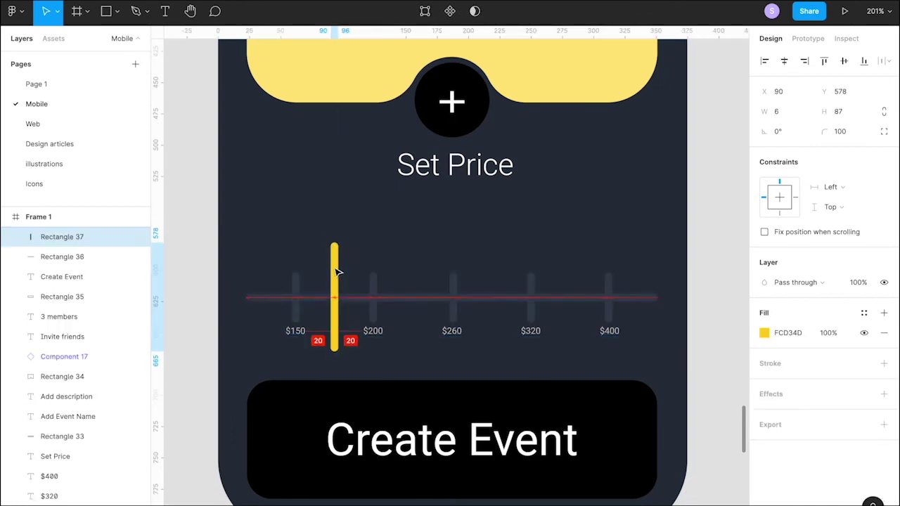
# Move the "Set Price" title down slightly to Y 508.
pyautogui.click(514, 168)
pyautogui.click(502, 199)
pyautogui.moveTo(458, 166); pyautogui.dragTo(458, 171)
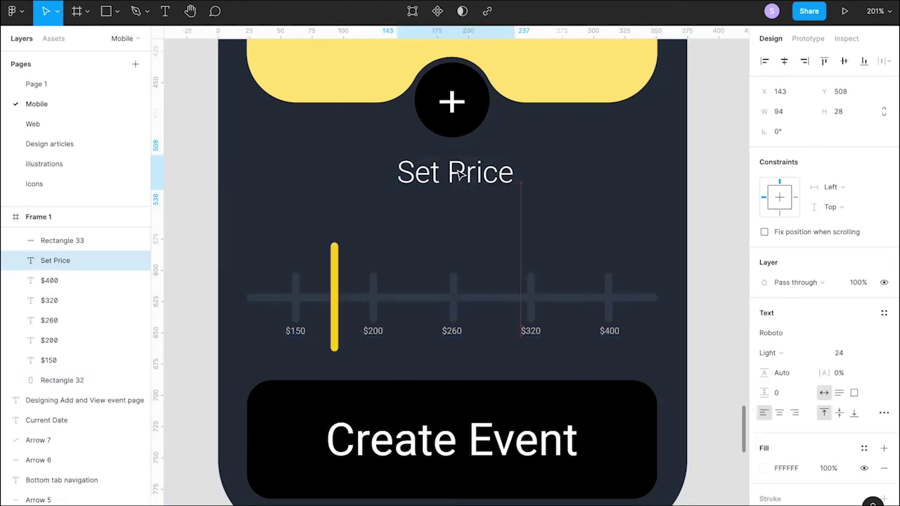
# Copy a price label below the "Set Price" title as "$170" in size 14, and lower the title closer to it.
pyautogui.keyDown('alt'); pyautogui.moveTo(374, 329); pyautogui.dragTo(460, 216); pyautogui.keyUp('alt')
pyautogui.doubleClick(449, 214)
pyautogui.click(838, 353)
pyautogui.write('14')
pyautogui.press('Return')
pyautogui.press('Escape')
pyautogui.moveTo(459, 175); pyautogui.dragTo(459, 189)
pyautogui.click(588, 169)
pyautogui.hotkey('shift', '2')
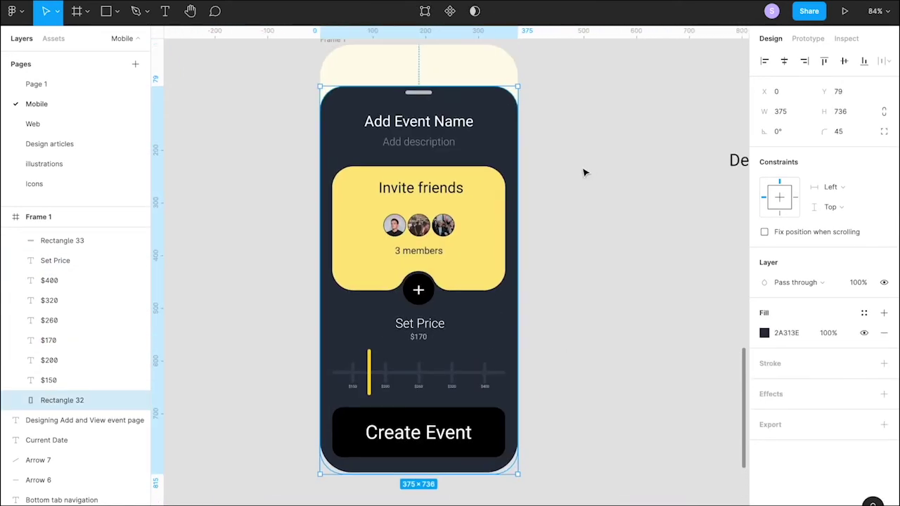
# Narrow the black button's rectangle and set its "Create Event" text to size 28.
pyautogui.click(542, 213)
pyautogui.scroll(5, 452, 408)
pyautogui.click(452, 408)
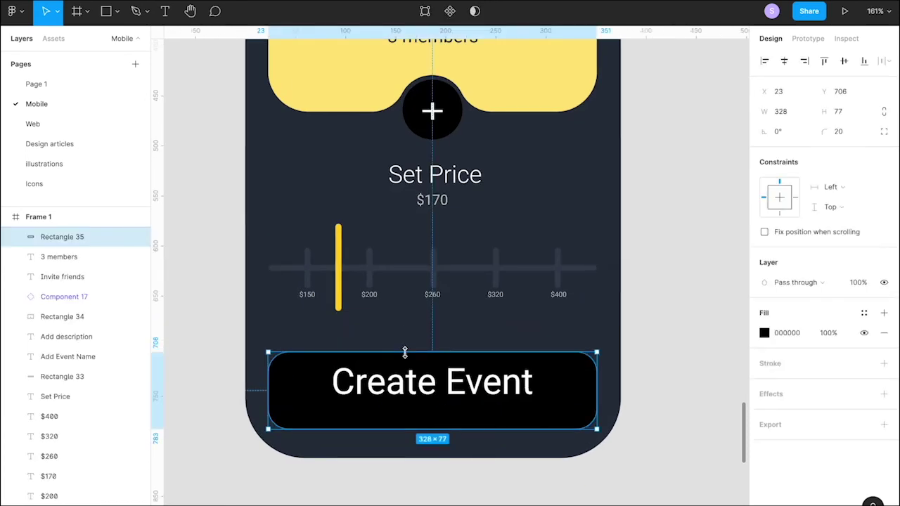
pyautogui.click(433, 382)
pyautogui.click(855, 357)
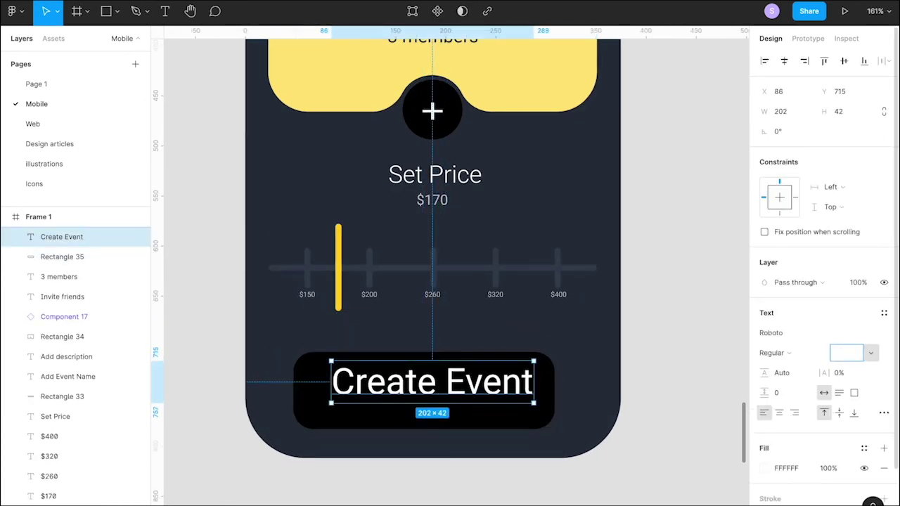
pyautogui.write('28')
pyautogui.press('Return')
# Centre the black button's rectangle horizontally and shrink it to about 206 × 72.
pyautogui.click(552, 367)
pyautogui.click(784, 63)
pyautogui.moveTo(302, 391); pyautogui.dragTo(329, 391)
pyautogui.moveTo(564, 382); pyautogui.dragTo(535, 382)
pyautogui.moveTo(462, 352); pyautogui.dragTo(462, 357)
# Reduce the "Create Event" text to size 24 and centre it horizontally on the button.
pyautogui.click(444, 399)
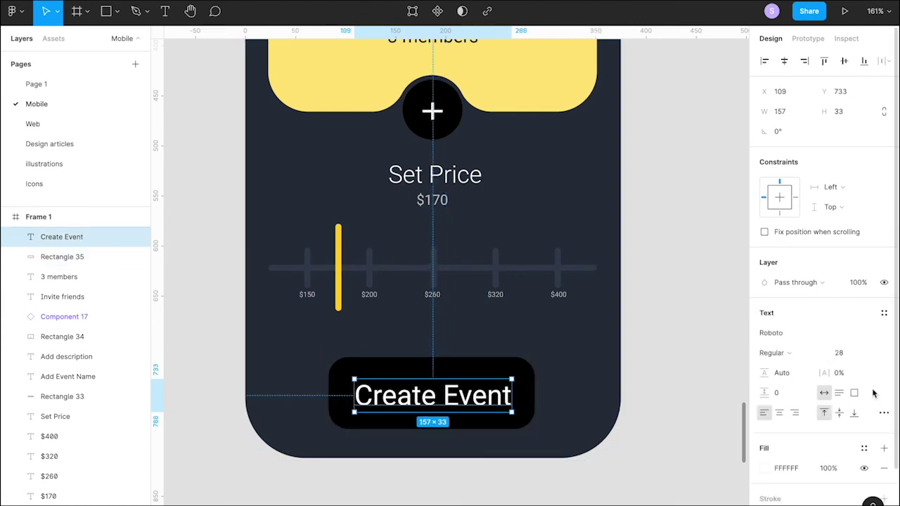
pyautogui.click(854, 356)
pyautogui.write('24')
pyautogui.press('Return')
pyautogui.click(711, 322)
pyautogui.click(432, 401)
pyautogui.click(784, 61)
pyautogui.click(685, 211)
pyautogui.click(458, 388)
pyautogui.click(694, 176)
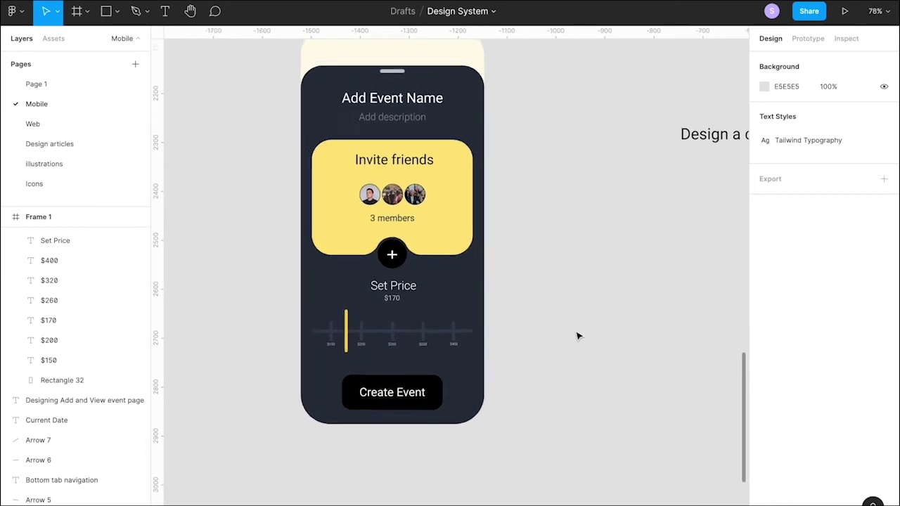
# Scale the black button together with its "Create Event" text down to about 149 × 52.
pyautogui.scroll(-2, 576, 336)
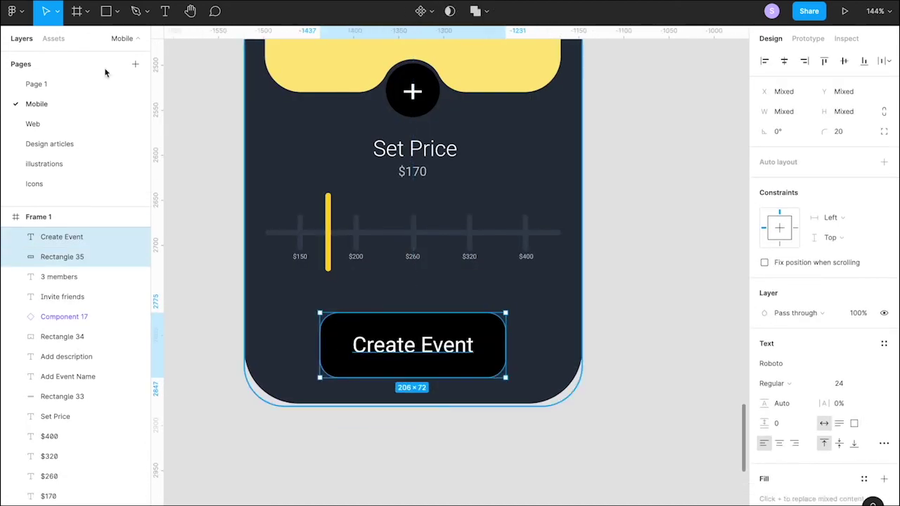
pyautogui.click(57, 11)
pyautogui.click(57, 54)
pyautogui.moveTo(506, 377); pyautogui.dragTo(455, 359)
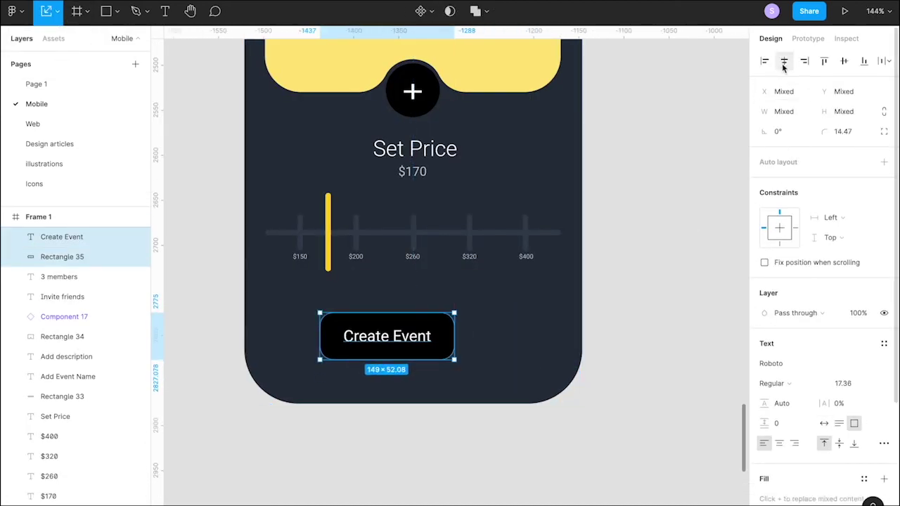
# Turn the scaled "Create Event" button into a component and centre it below the price slider.
pyautogui.hotkey('ctrl', 'alt', 'k')
pyautogui.moveTo(383, 343); pyautogui.dragTo(410, 343)
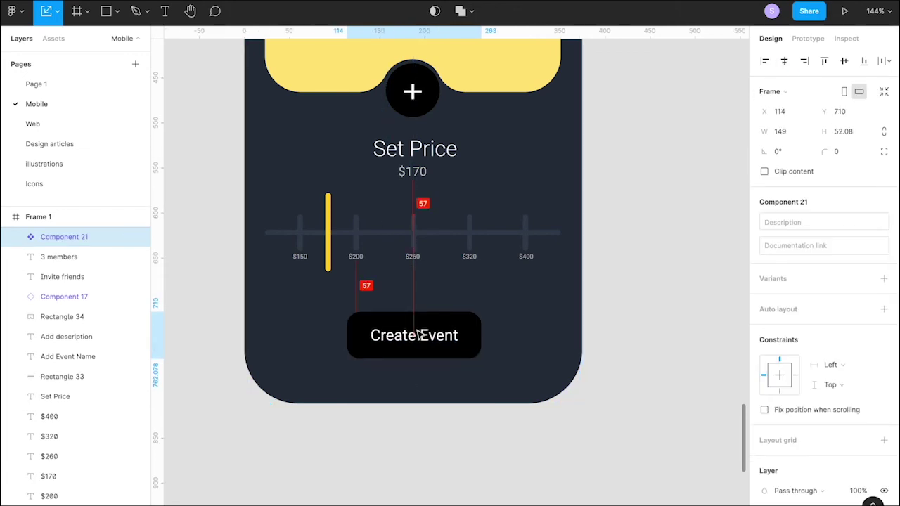
pyautogui.click(671, 259)
# Rename the frame holding the Add event design to "Event Details page".
pyautogui.scroll(-5, 672, 260)
pyautogui.scroll(2, 612, 277)
pyautogui.doubleClick(366, 88)
pyautogui.write('E')
pyautogui.write('vent Details')
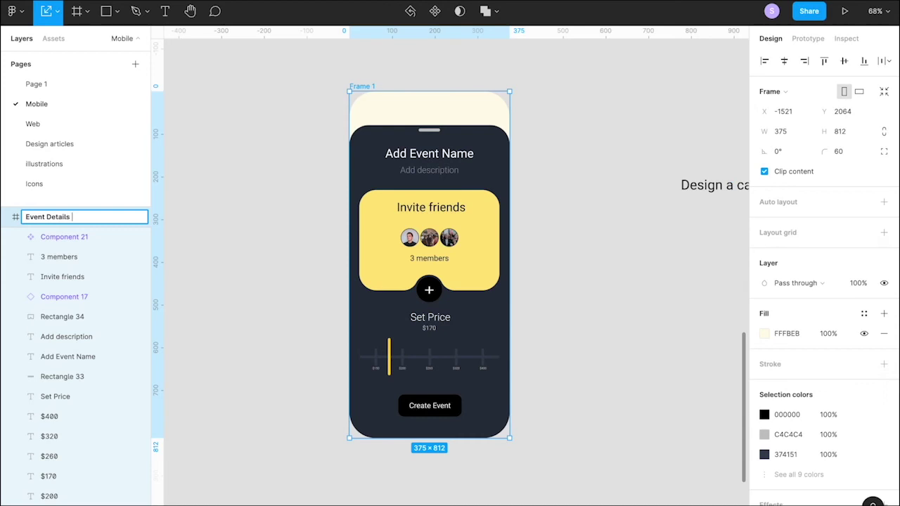
pyautogui.click(344, 168)
pyautogui.scroll(-3, 344, 168)
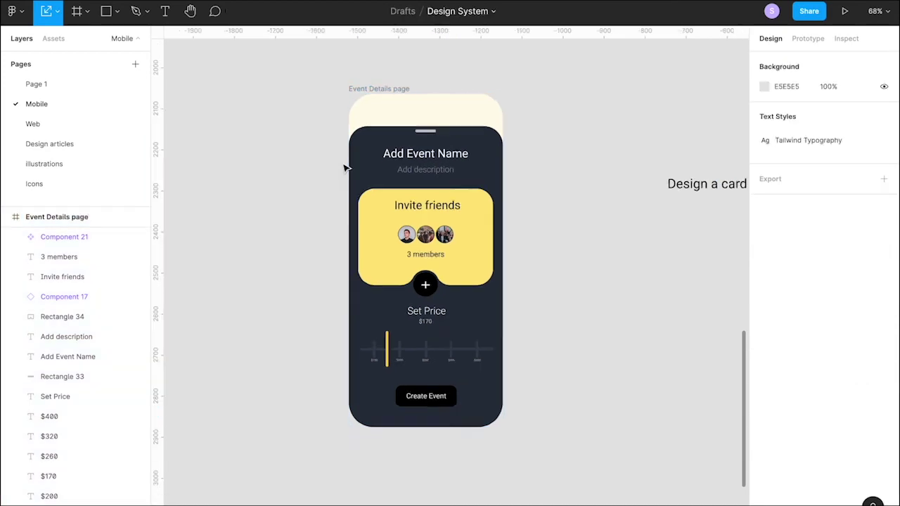
pyautogui.hscroll(1, 344, 168)
# Add an on-click prototype interaction to the "Yoga classes" card on the Home Page.
pyautogui.click(353, 106)
pyautogui.scroll(3, 353, 105)
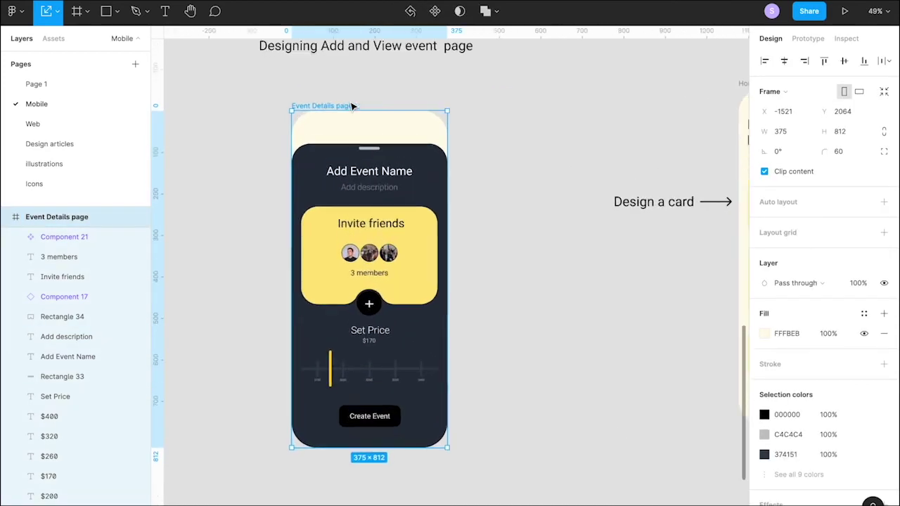
pyautogui.scroll(-3, 370, 180)
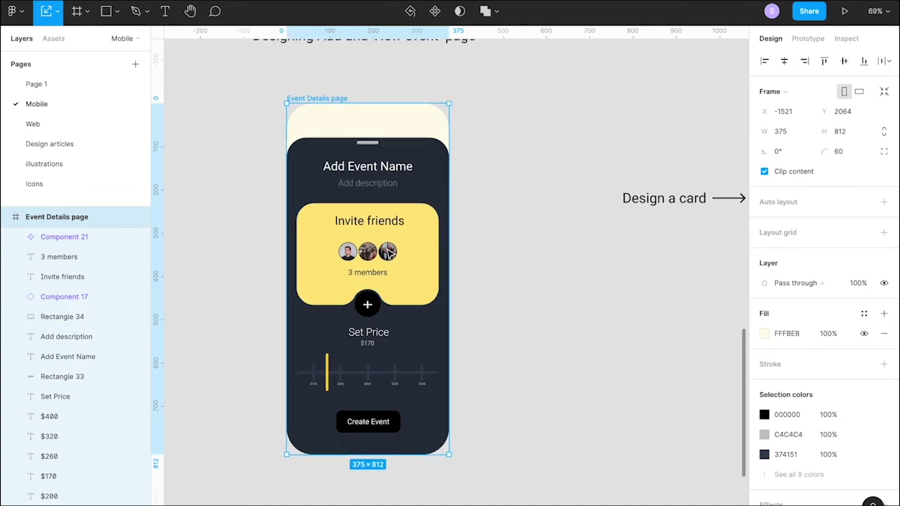
pyautogui.hscroll(2, 404, 260)
pyautogui.hscroll(-2, 406, 259)
pyautogui.scroll(-1, 407, 259)
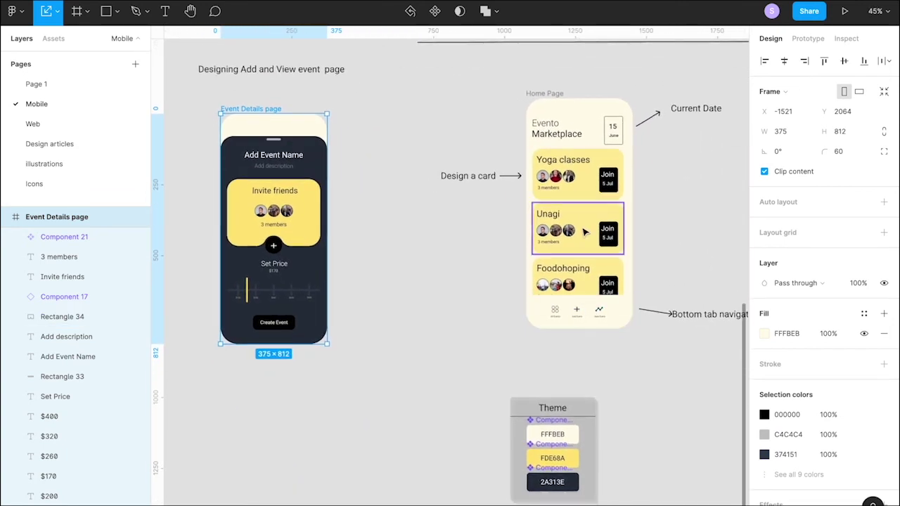
pyautogui.click(570, 184)
pyautogui.click(807, 37)
pyautogui.click(884, 66)
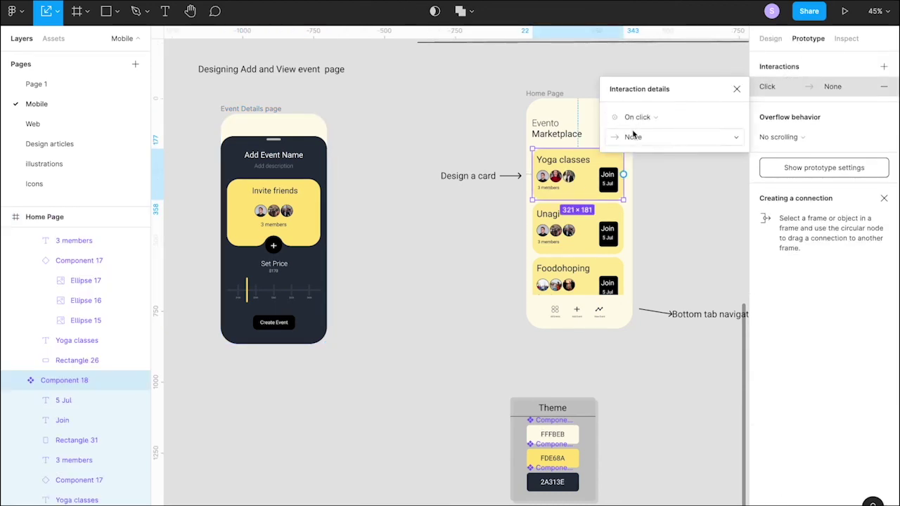
pyautogui.click(633, 136)
pyautogui.click(642, 160)
# Link the "Yoga classes" card to the Event Details page with an on-drag navigation using Smart animate, ease out, 300ms.
pyautogui.click(624, 176)
pyautogui.moveTo(624, 176); pyautogui.dragTo(299, 225)
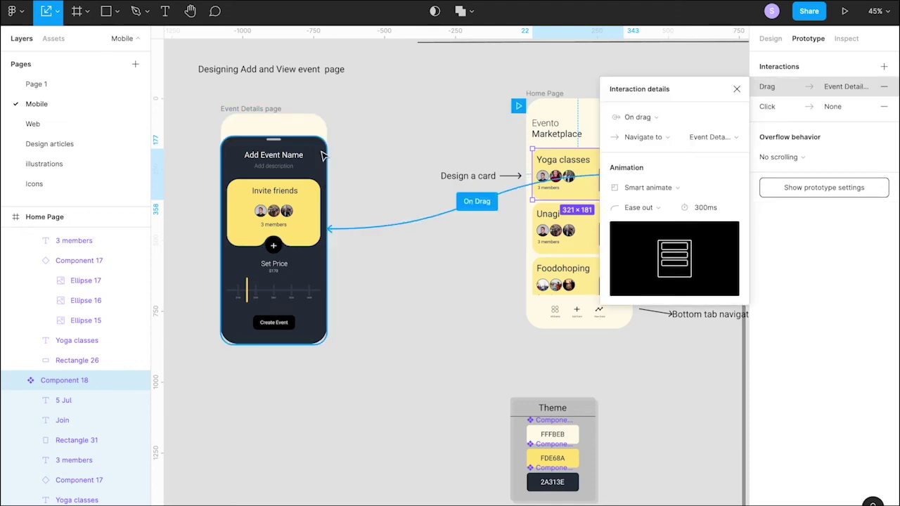
pyautogui.click(736, 90)
pyautogui.scroll(3, 306, 234)
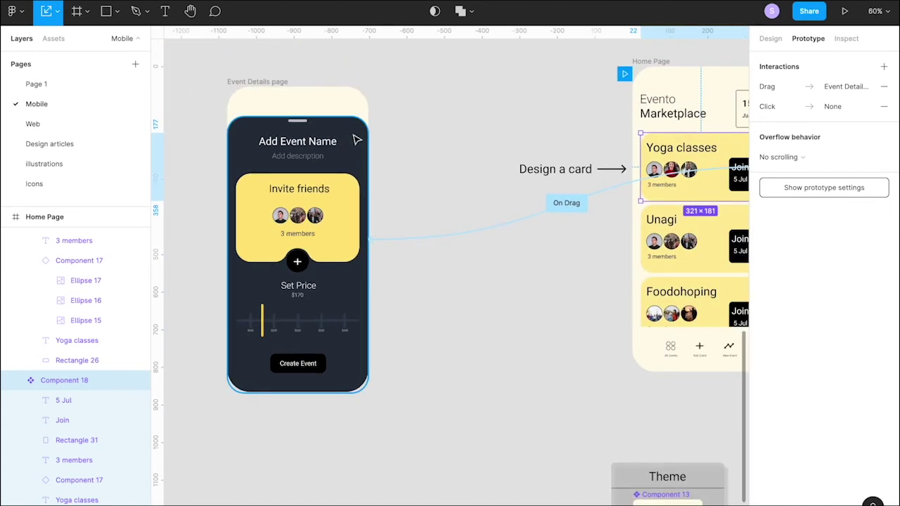
# Open the Material Design Icons plugin, search for "close" and insert the cross icon.
pyautogui.scroll(5, 358, 140)
pyautogui.rightClick(457, 124)
pyautogui.click(632, 284)
pyautogui.write('close')
pyautogui.scroll(-5, 581, 215)
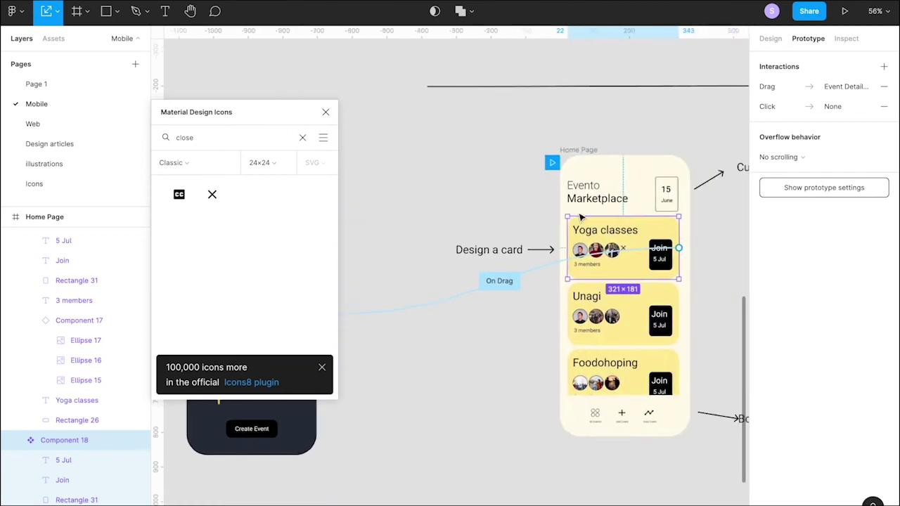
# Move the cross icon from the "Yoga classes" card to the upper right corner of the Event Details page's dark sheet.
pyautogui.hscroll(-3, 581, 217)
pyautogui.hscroll(2, 581, 217)
pyautogui.click(670, 244)
pyautogui.click(771, 39)
pyautogui.moveTo(668, 243); pyautogui.dragTo(349, 214)
pyautogui.scroll(5, 352, 215)
pyautogui.hscroll(-3, 352, 215)
pyautogui.scroll(5, 492, 213)
pyautogui.moveTo(457, 213); pyautogui.dragTo(689, 247)
# Recolour the cross icon's shape with a light fill so it stands out on the dark sheet.
pyautogui.doubleClick(484, 191)
pyautogui.click(764, 313)
pyautogui.click(636, 474)
pyautogui.click(743, 209)
pyautogui.click(597, 196)
# Link the cross icon on the Event Details page back to the Home Page and close the icon plugin.
pyautogui.scroll(-5, 500, 192)
pyautogui.click(808, 39)
pyautogui.hscroll(-2, 562, 211)
pyautogui.click(736, 88)
pyautogui.click(325, 112)
pyautogui.scroll(-5, 413, 189)
pyautogui.click(572, 150)
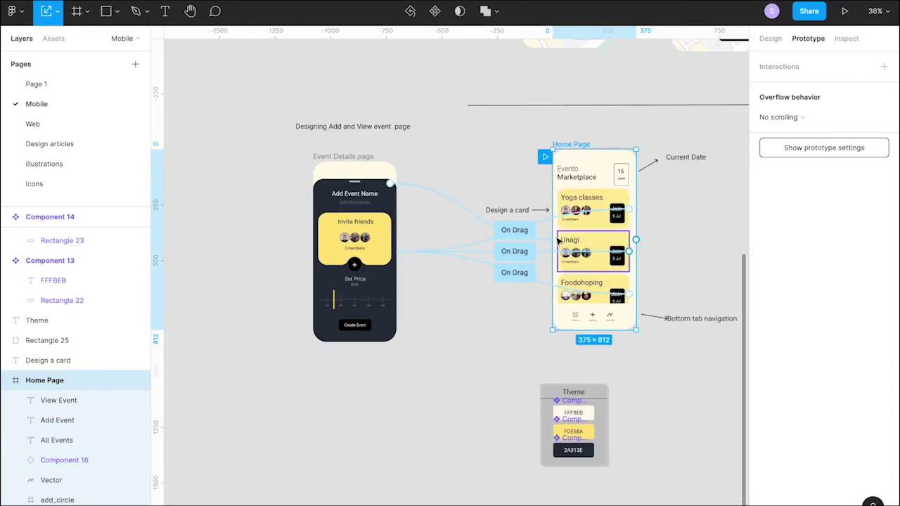
# Check the prototype links of the Home Page cards and remove the drag interaction from the "Yoga classes" card.
pyautogui.scroll(3, 542, 235)
pyautogui.click(591, 253)
pyautogui.click(591, 316)
pyautogui.click(538, 301)
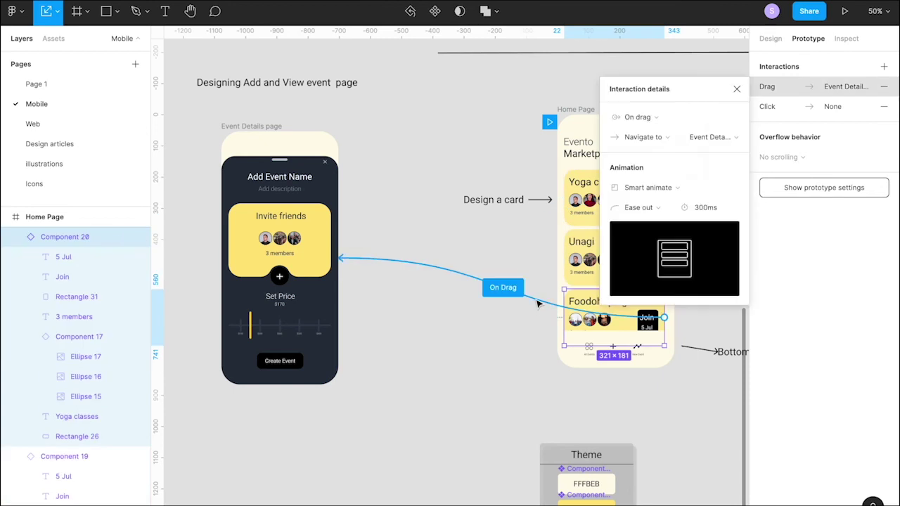
pyautogui.click(587, 211)
pyautogui.click(534, 219)
pyautogui.click(645, 113)
pyautogui.click(882, 90)
# Set the "Yoga classes" card's click interaction to navigate to the Event Details page.
pyautogui.click(842, 86)
pyautogui.click(647, 137)
pyautogui.click(647, 162)
pyautogui.click(704, 139)
pyautogui.click(734, 244)
# Test the prototype by opening the Event Details page from a card and closing it with the cross icon.
pyautogui.click(493, 264)
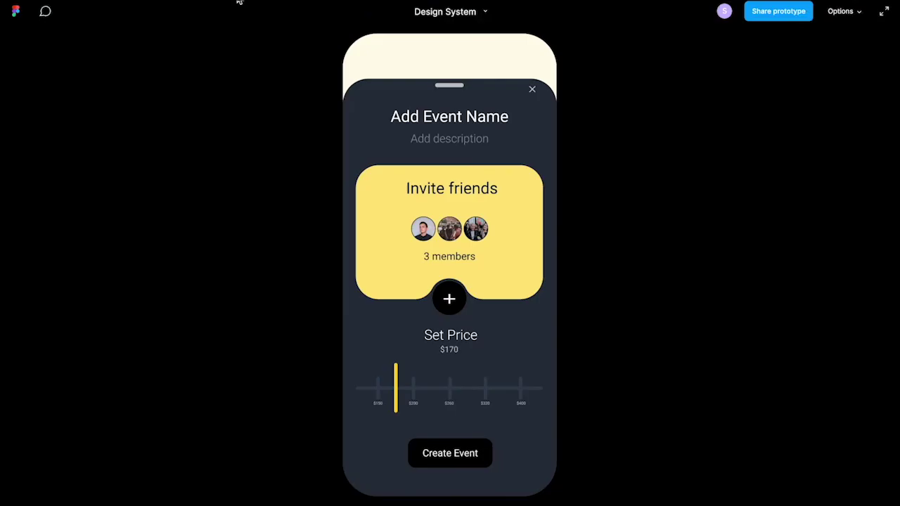
pyautogui.click(535, 97)
pyautogui.click(464, 217)
pyautogui.click(533, 96)
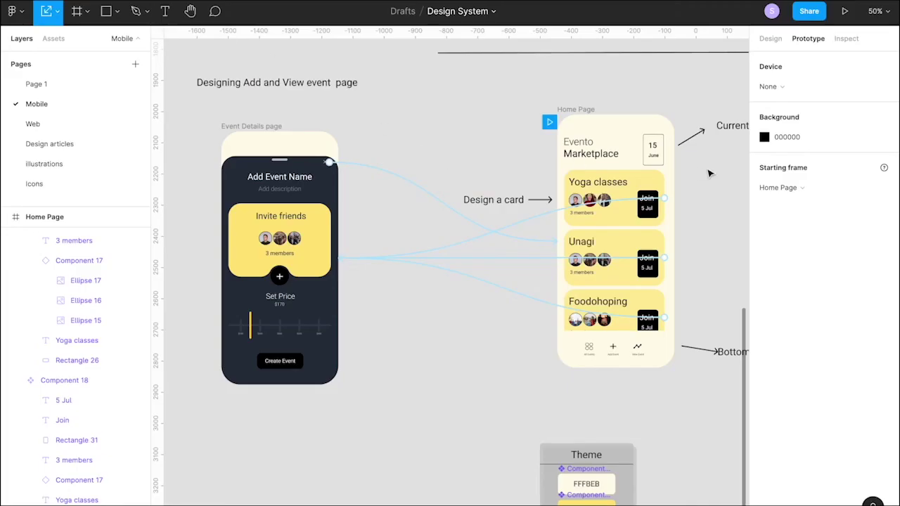
# Increase the corner radius of the outline box around the "15 June" date on the Home Page.
pyautogui.hscroll(5, 640, 166)
pyautogui.scroll(10, 462, 156)
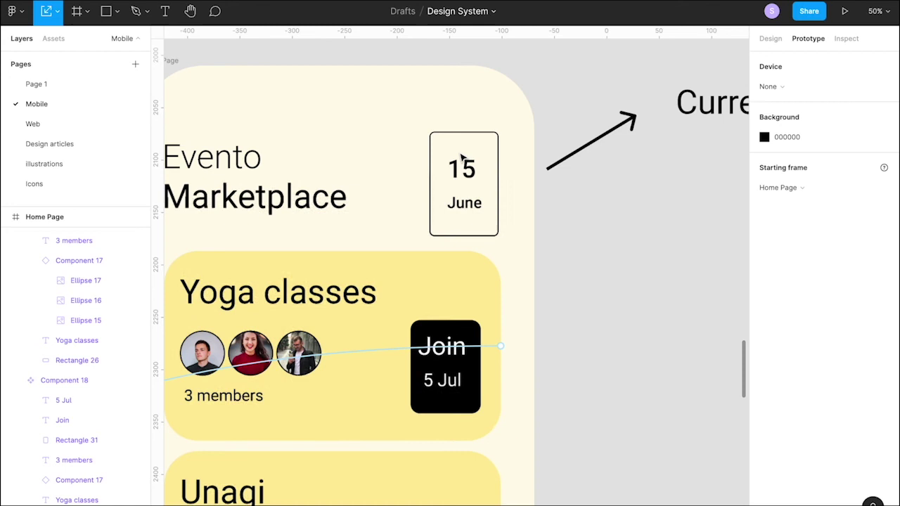
pyautogui.click(525, 131)
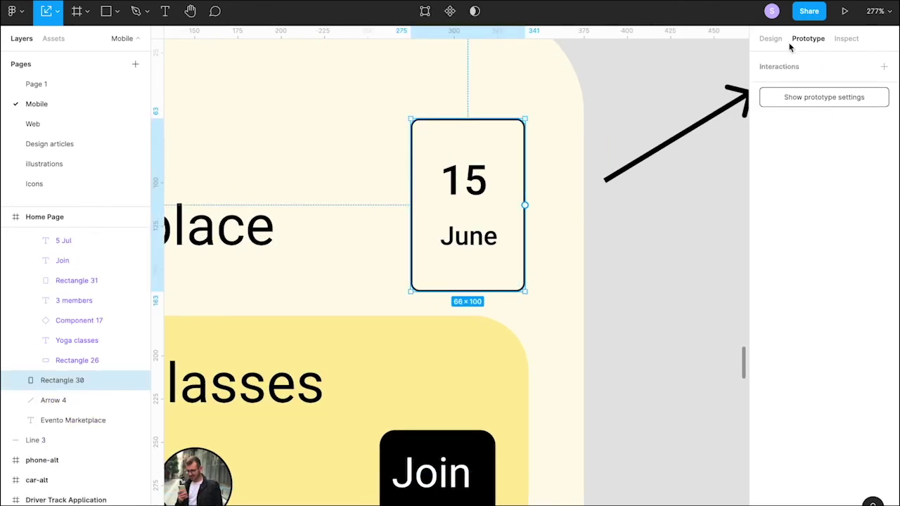
pyautogui.click(771, 40)
pyautogui.click(838, 131)
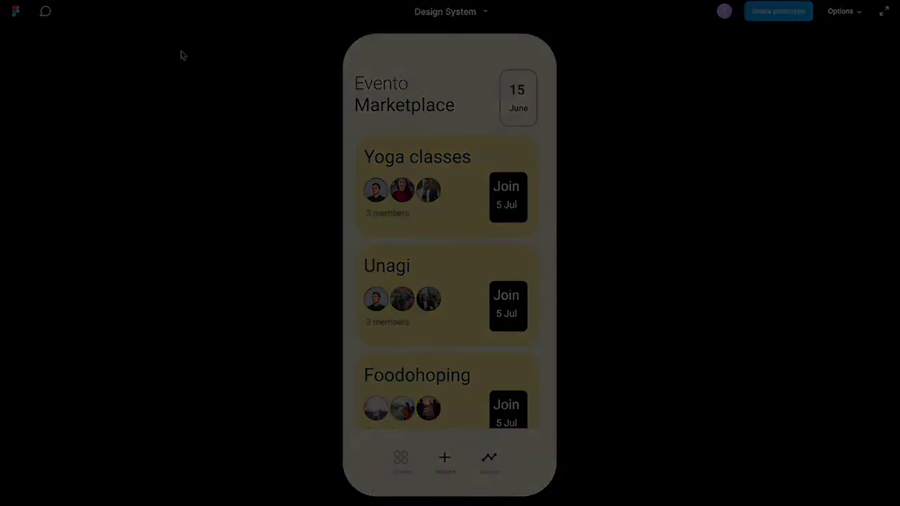